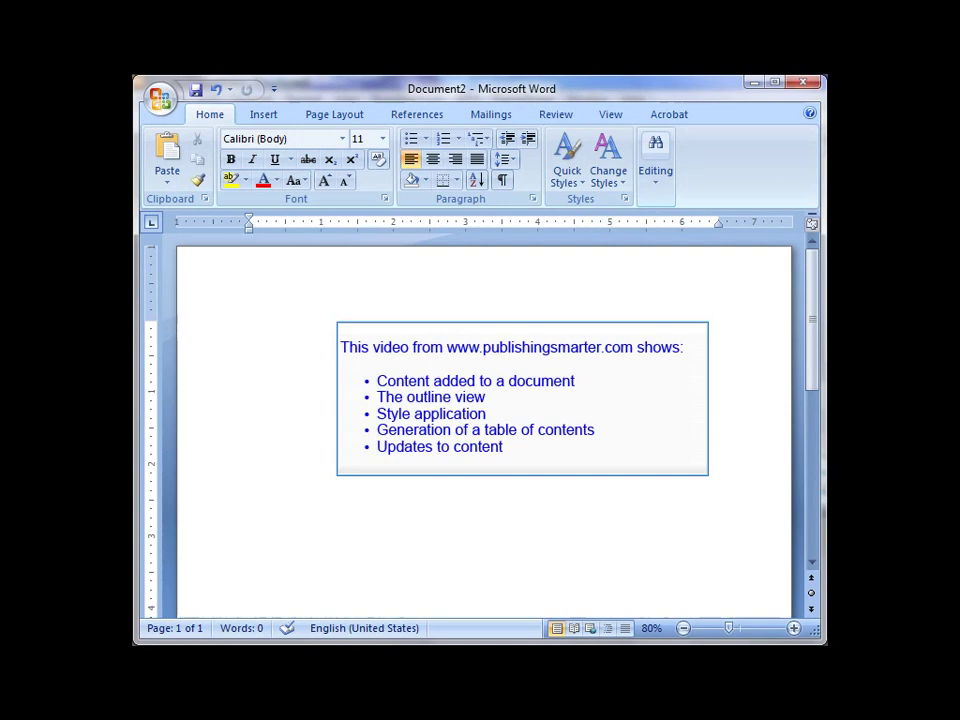
Write the paragraphs "Canada", "North of the USA.", "Quebec" and "French speaking hub of Canada." in the blank document.
type("Canada")
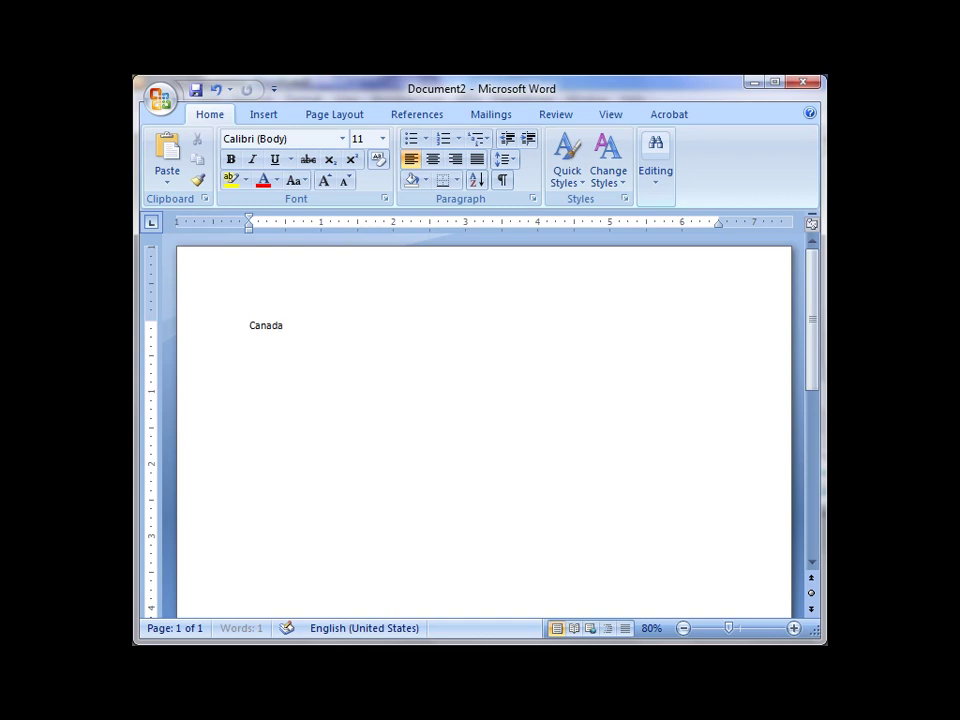
key("Return")
type("North of the USA.")
key("Return")
type("Quebec")
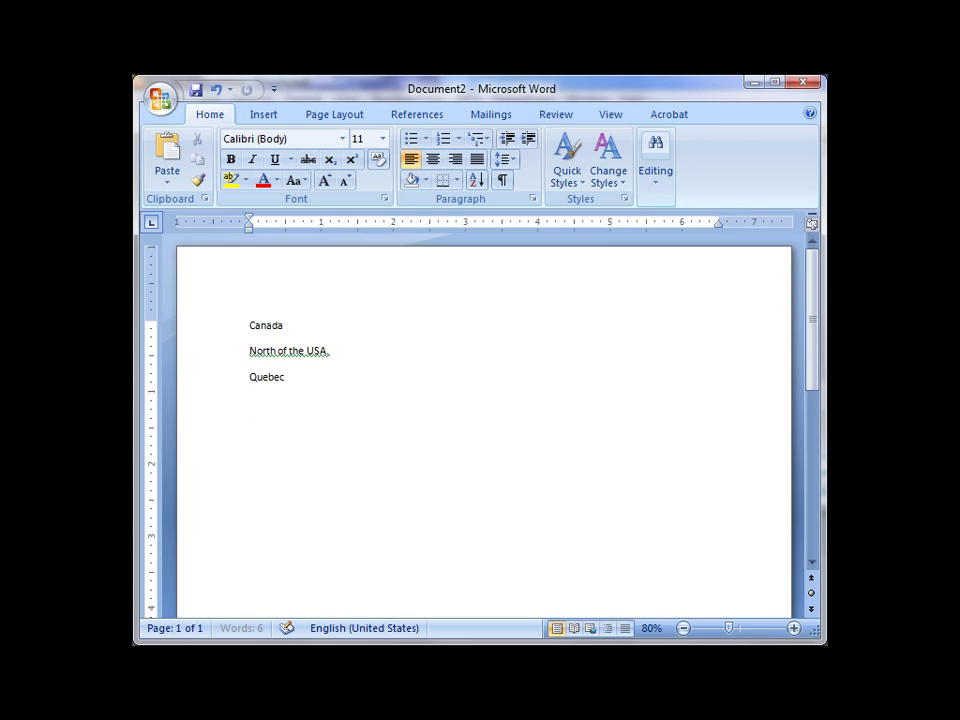
key("Return")
type("French speaking hub of Canada.")
Add the paragraphs "Alberta", "Western province", "Ontario" and "Home to Ottawa, the capital of Canada" below the Quebec text.
key("Return")
type("Alberta")
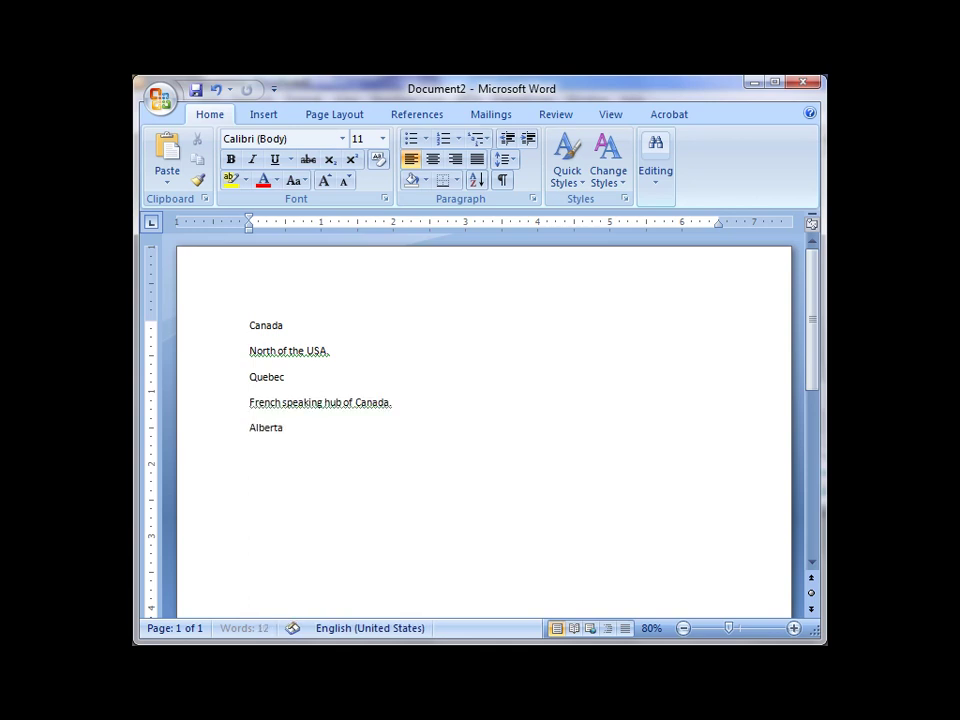
key("Return")
type("Western province")
key("Return")
type("Ontario")
key("Return")
type("Home to Ottawa, the capital of C")
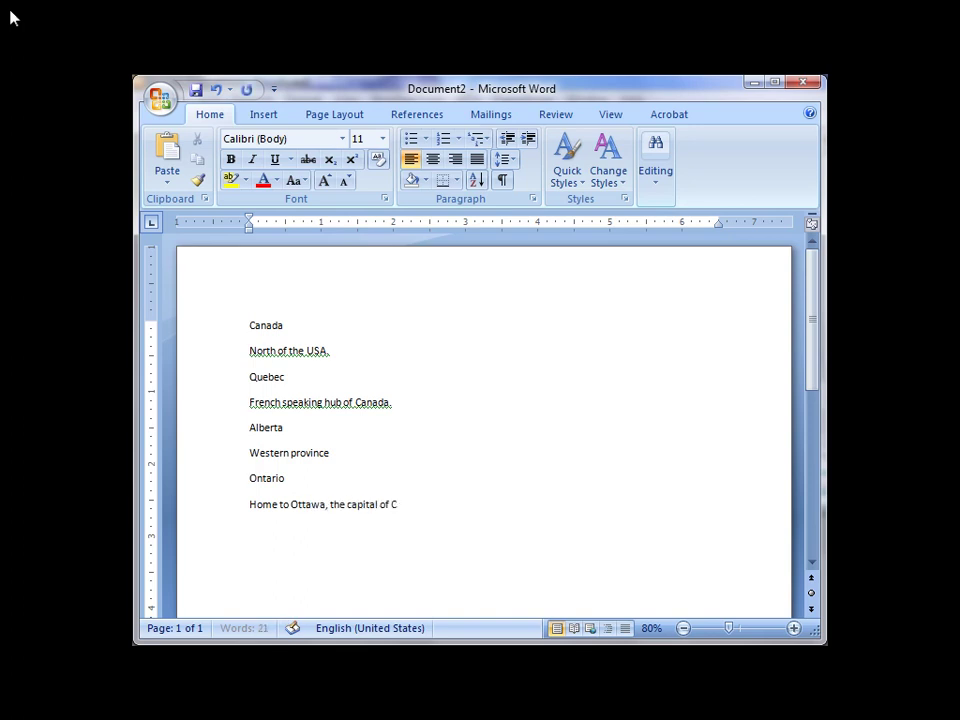
type("anada")
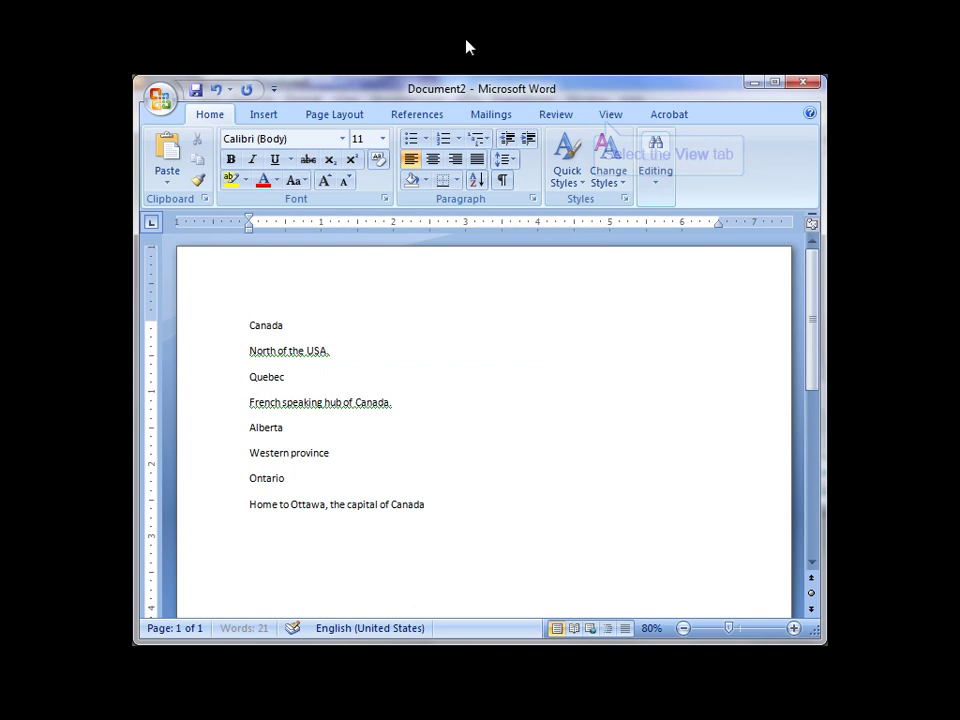
Examine the structure of the unstyled document in Outline view and return to the page layout.
left_click(608, 115)
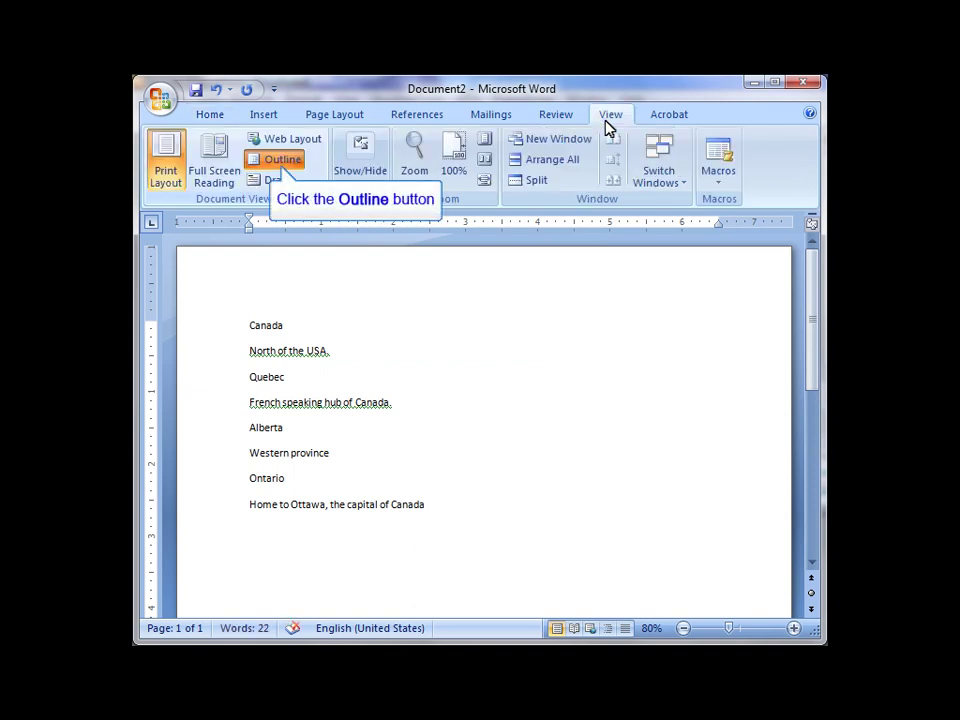
left_click(281, 161)
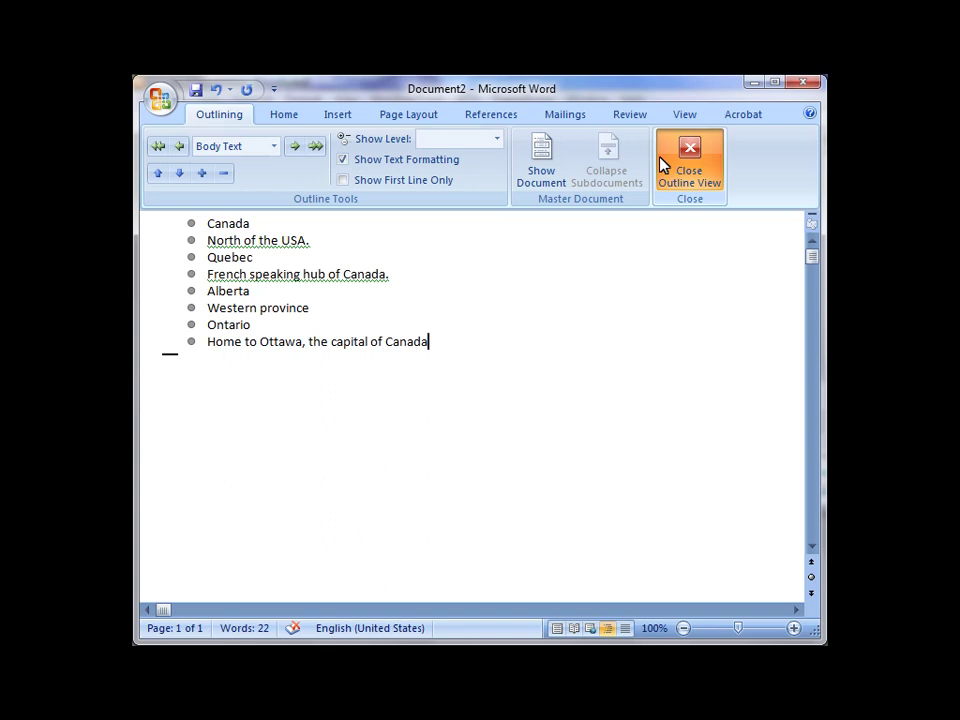
left_click(688, 155)
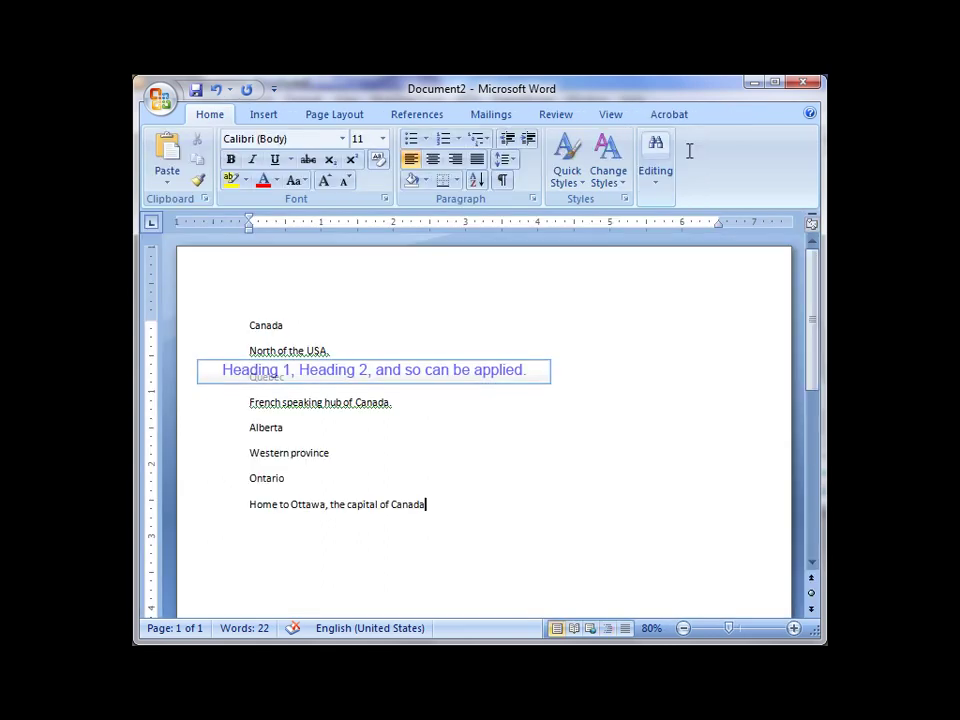
Apply the Heading 1 style to Canada and the Heading 2 style to Quebec, Alberta and Ontario.
left_click(268, 328)
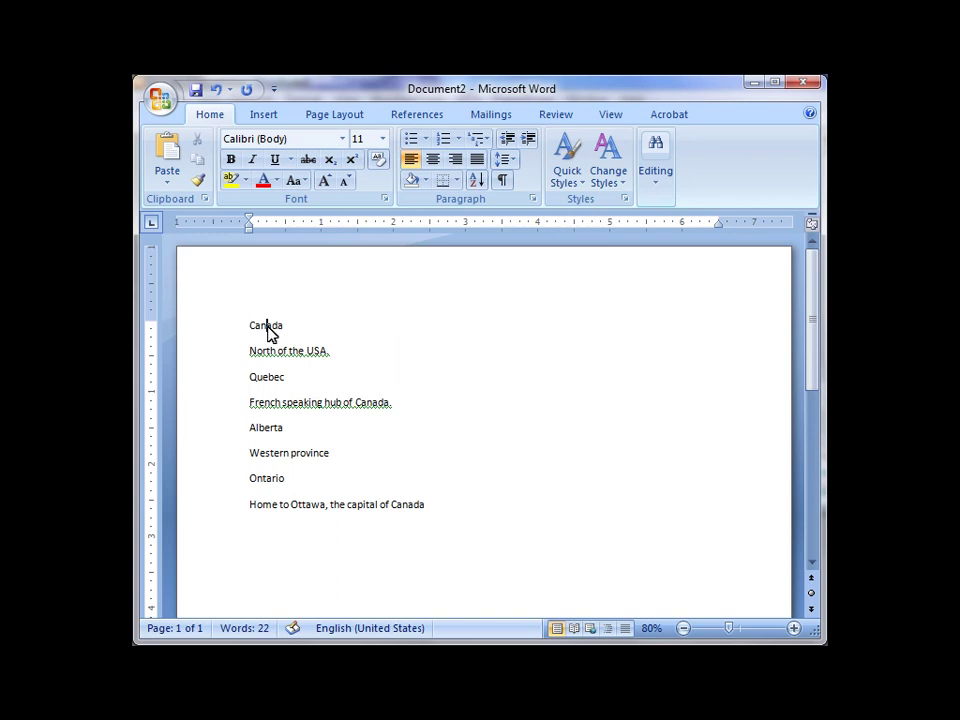
key("ctrl+alt+1")
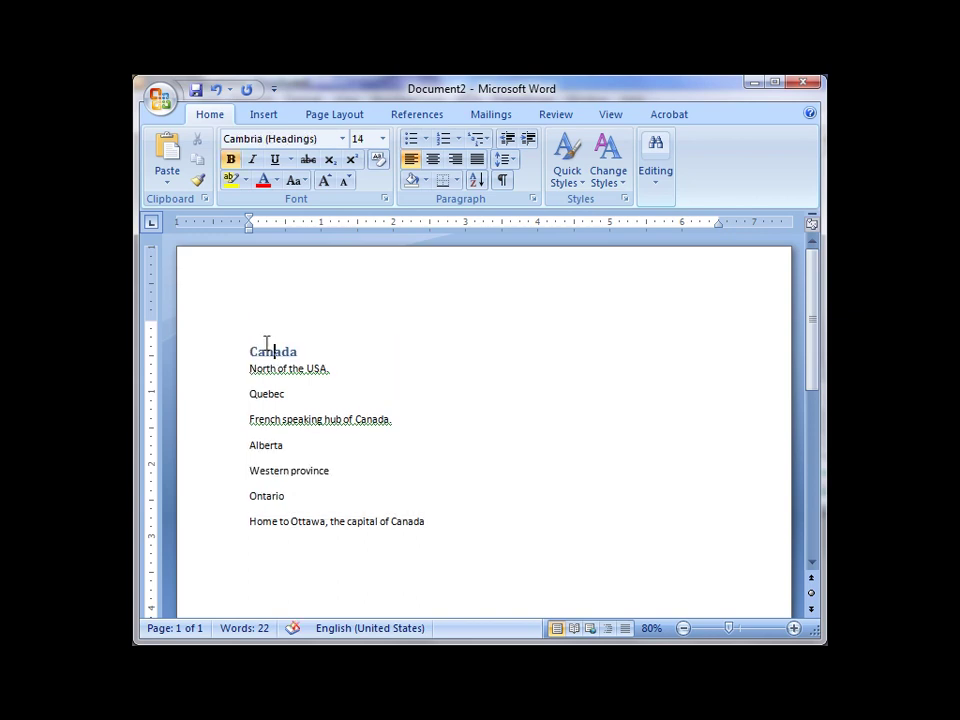
left_click(264, 395)
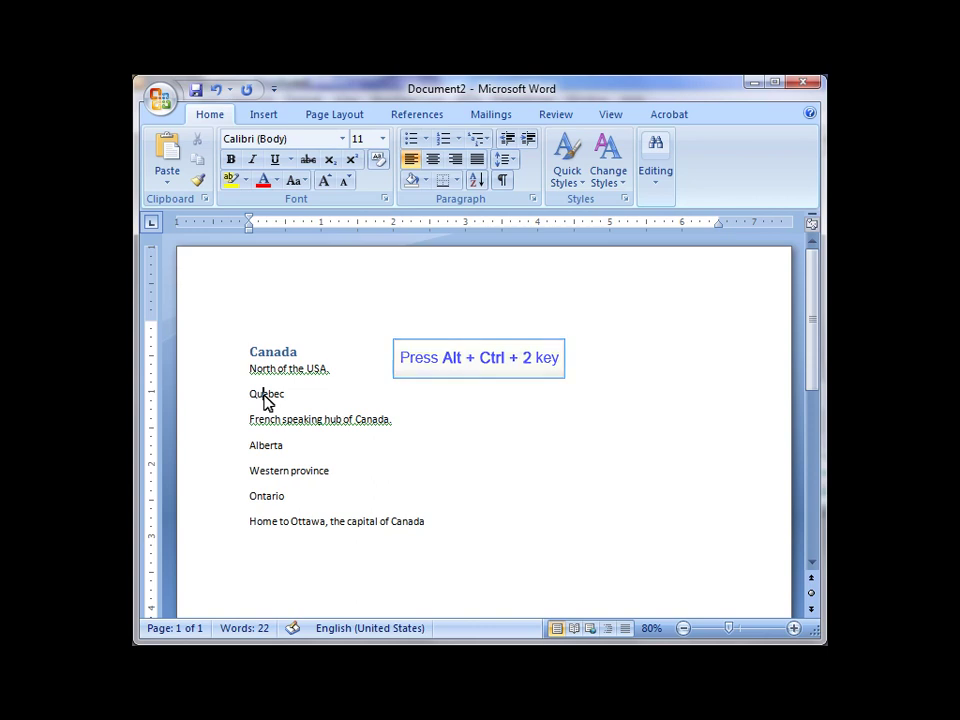
key("alt+ctrl+2")
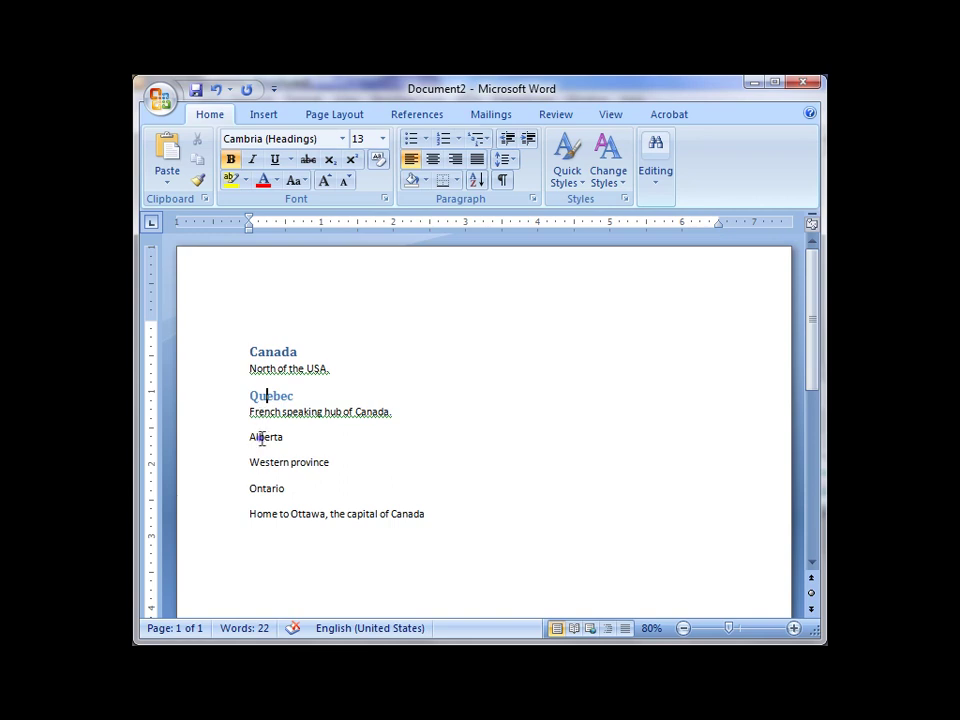
left_click(260, 438)
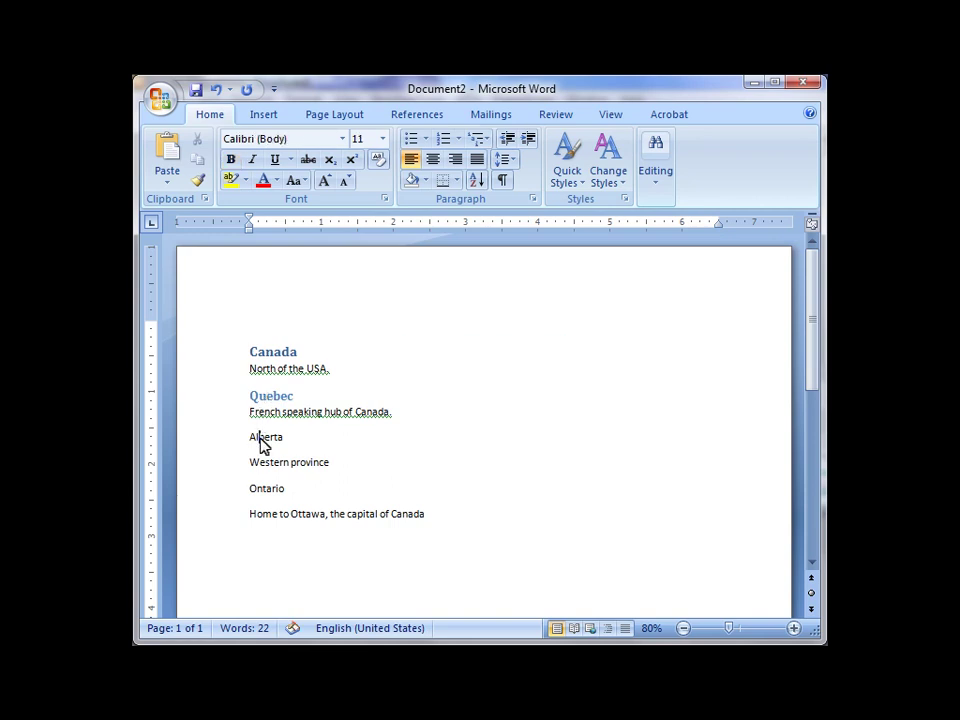
key("ctrl+alt+2")
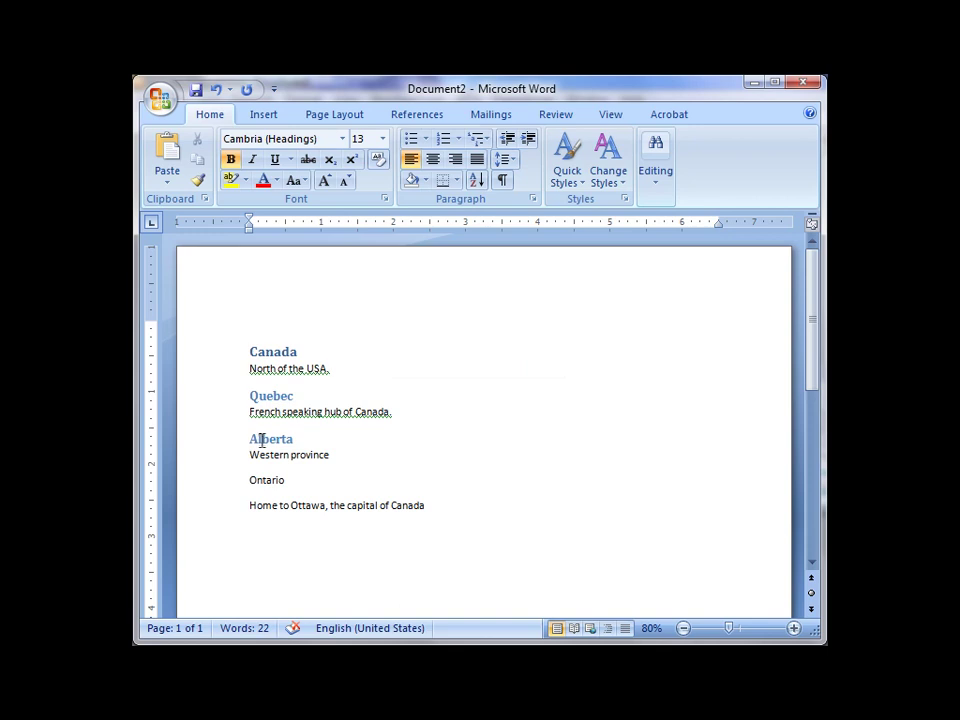
left_click(261, 482)
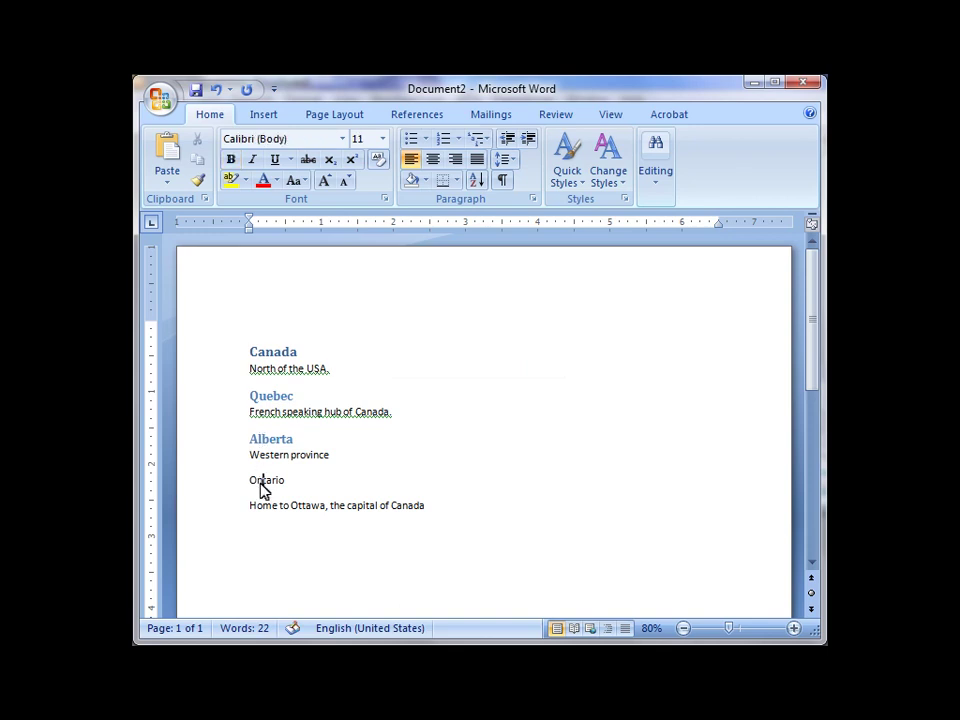
key("ctrl+alt+2")
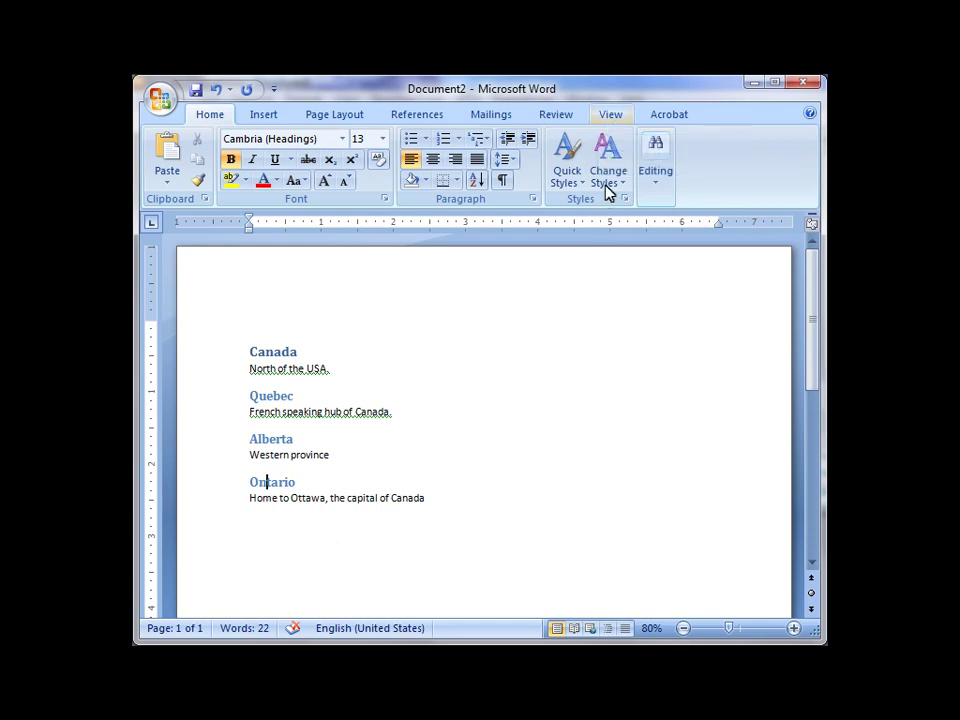
In Outline view, add Edmonton and Calgary as level 3 headings below "Western province" in the Alberta section.
left_click(611, 122)
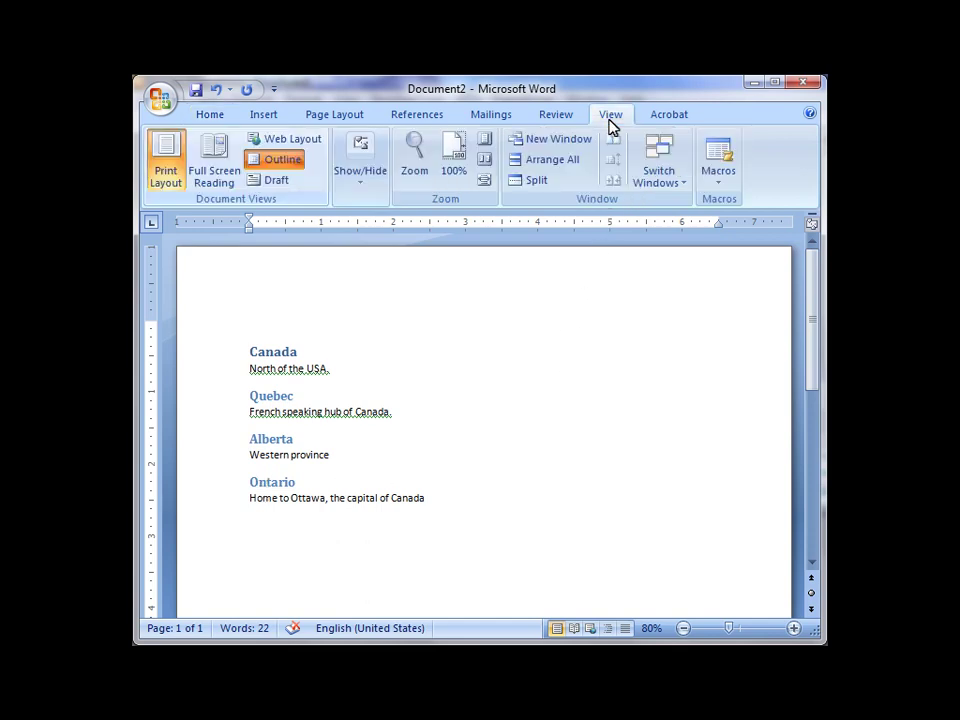
left_click(277, 161)
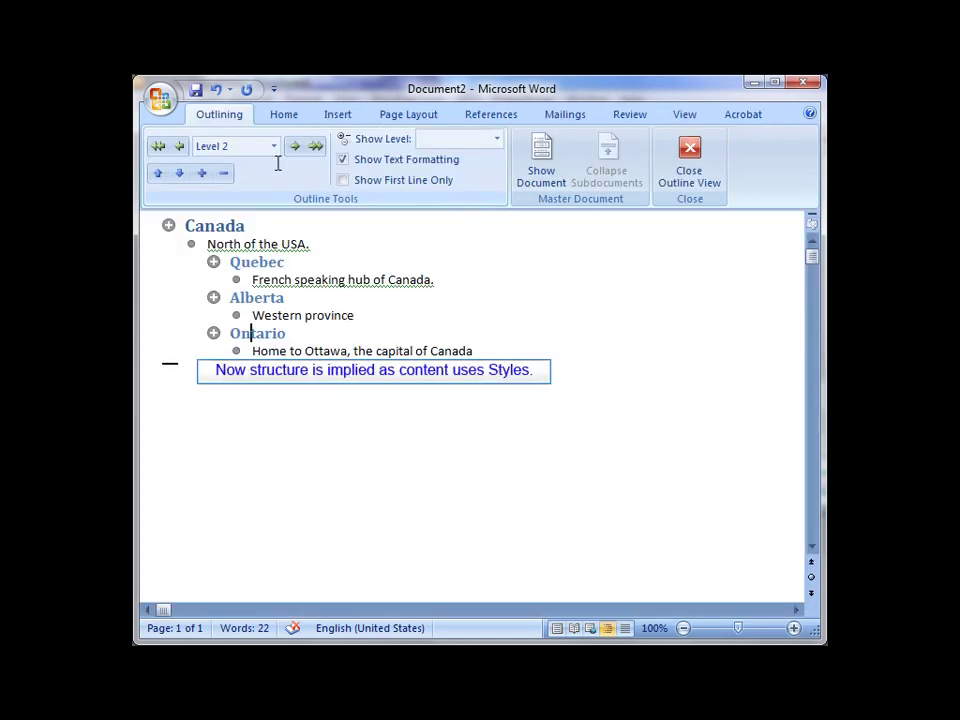
left_click(359, 317)
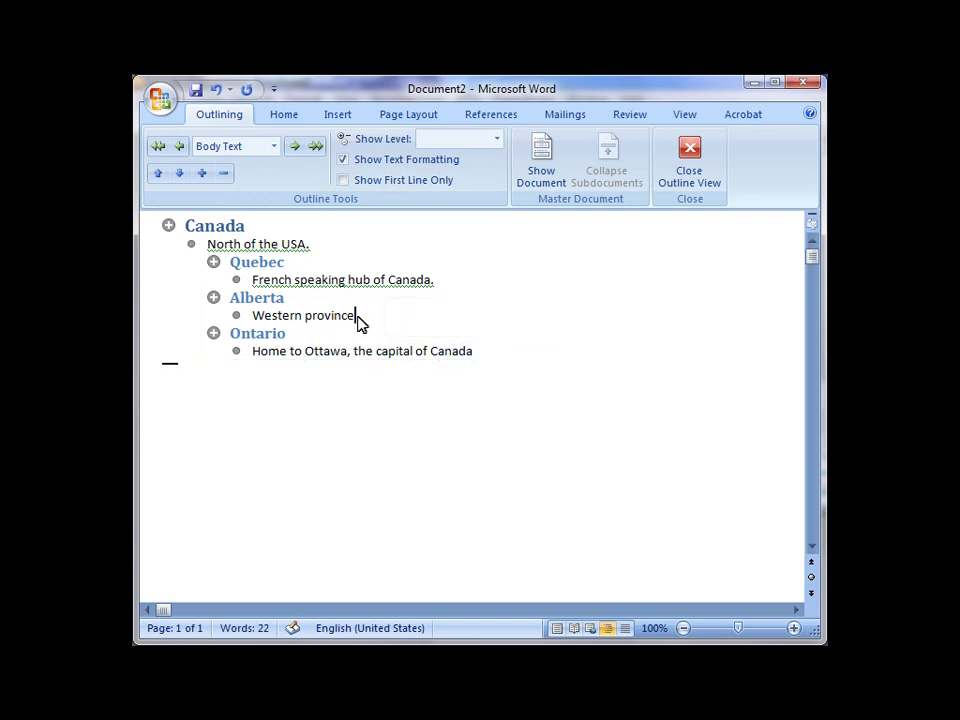
key("Return")
type("Edmonton")
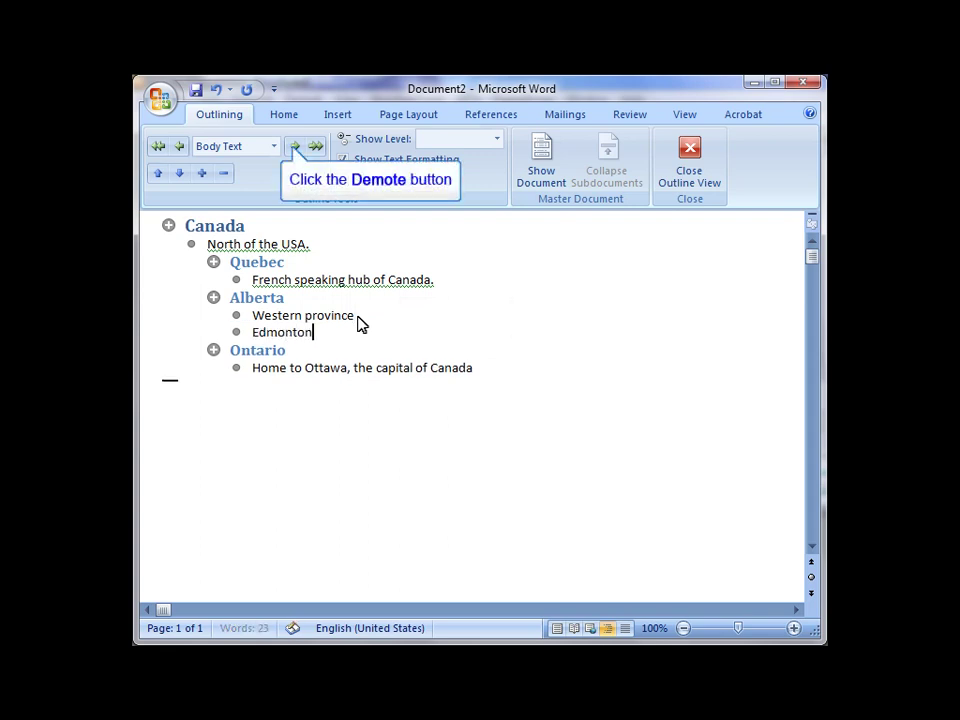
left_click(294, 147)
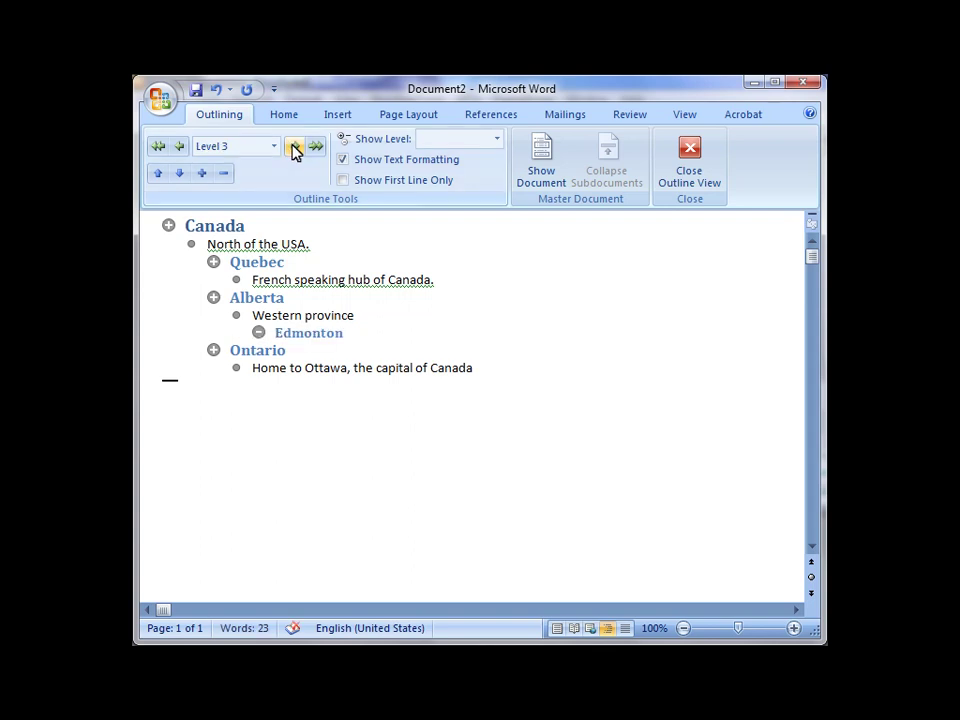
key("Return")
type("Calgary")
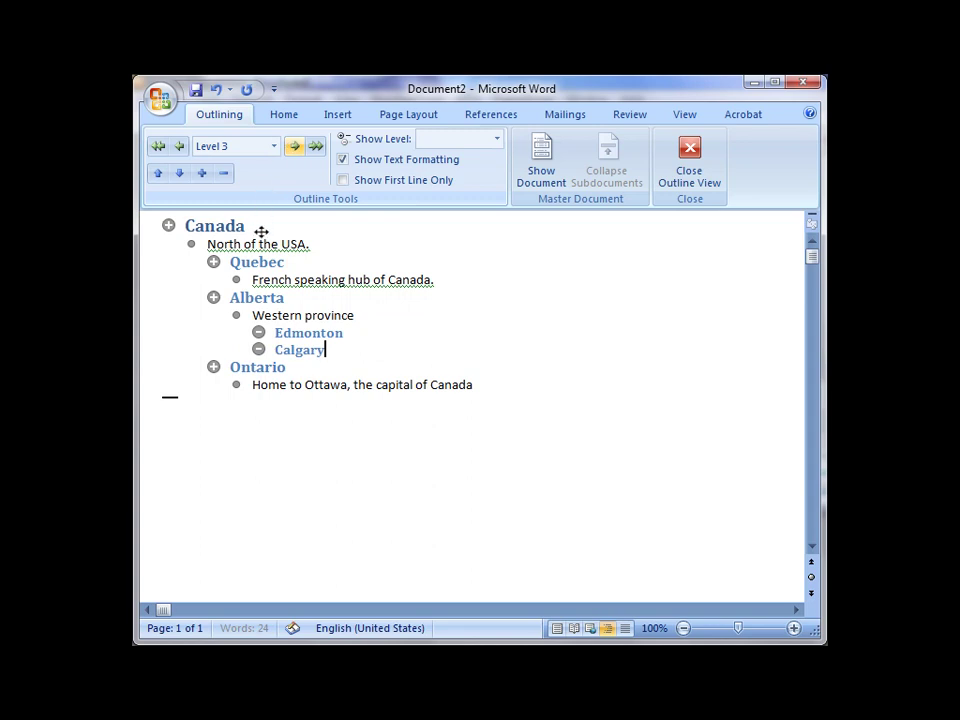
Try moving Calgary above Edmonton and promoting it to level 2, restoring its original position and level.
left_click(259, 349)
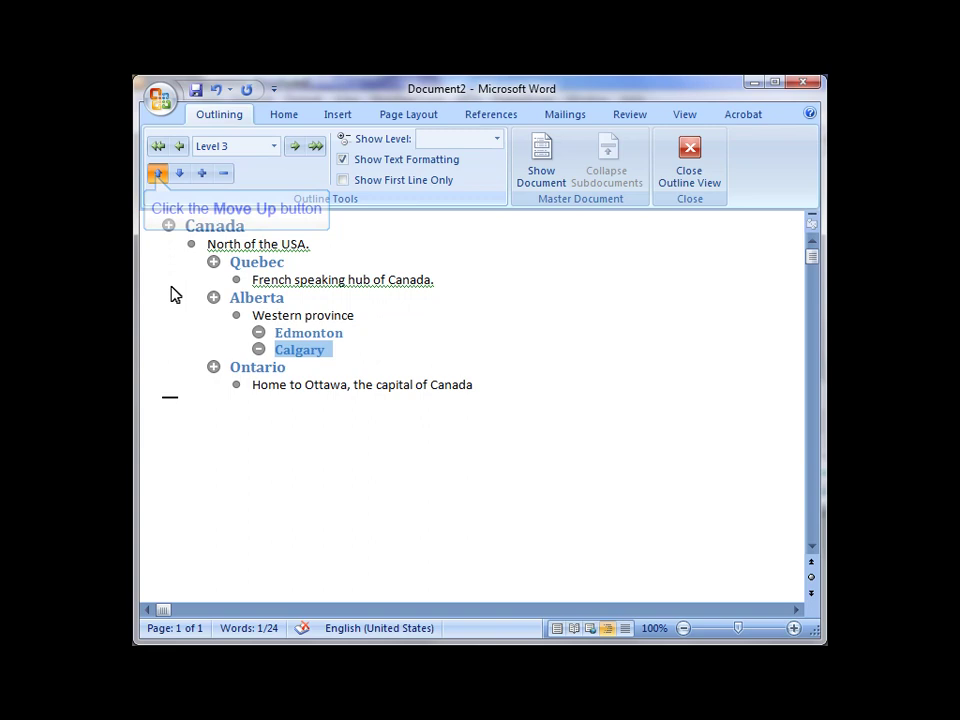
left_click(157, 176)
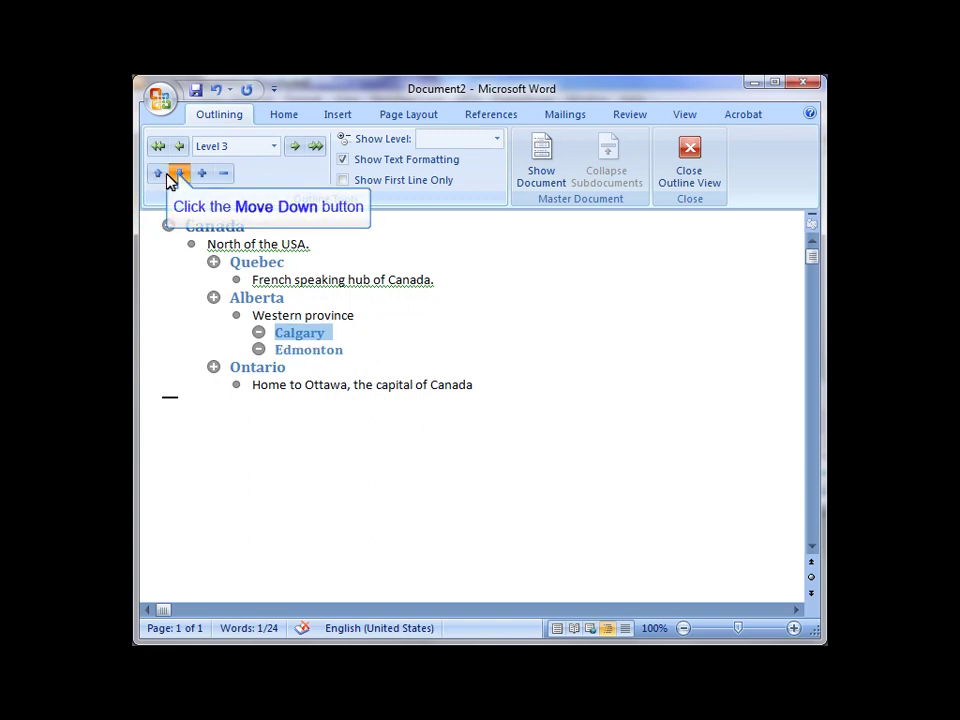
left_click(179, 174)
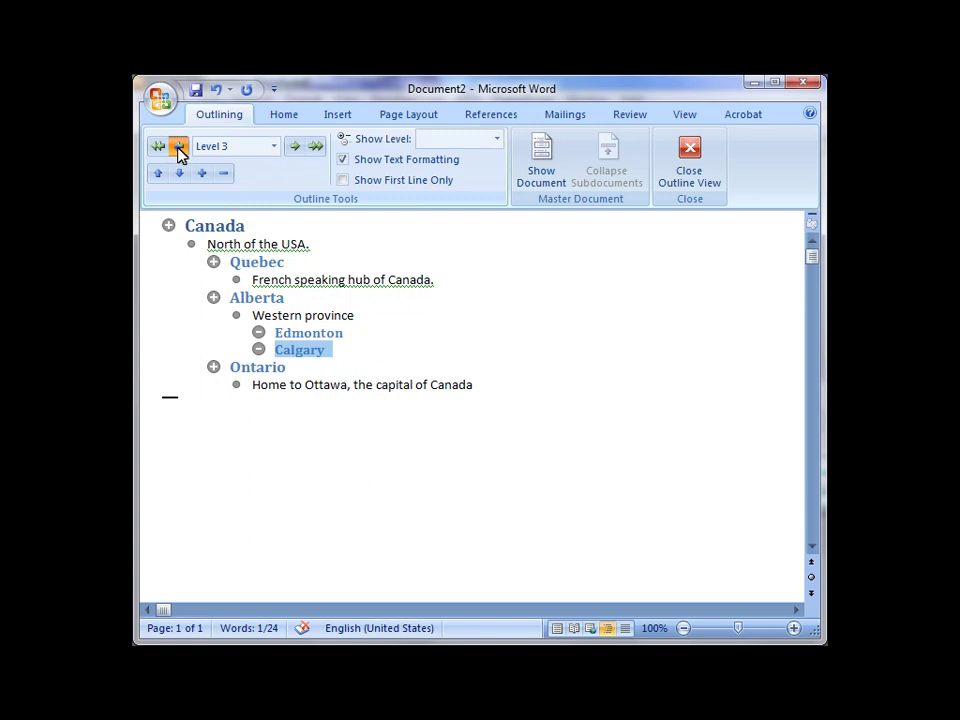
left_click(178, 147)
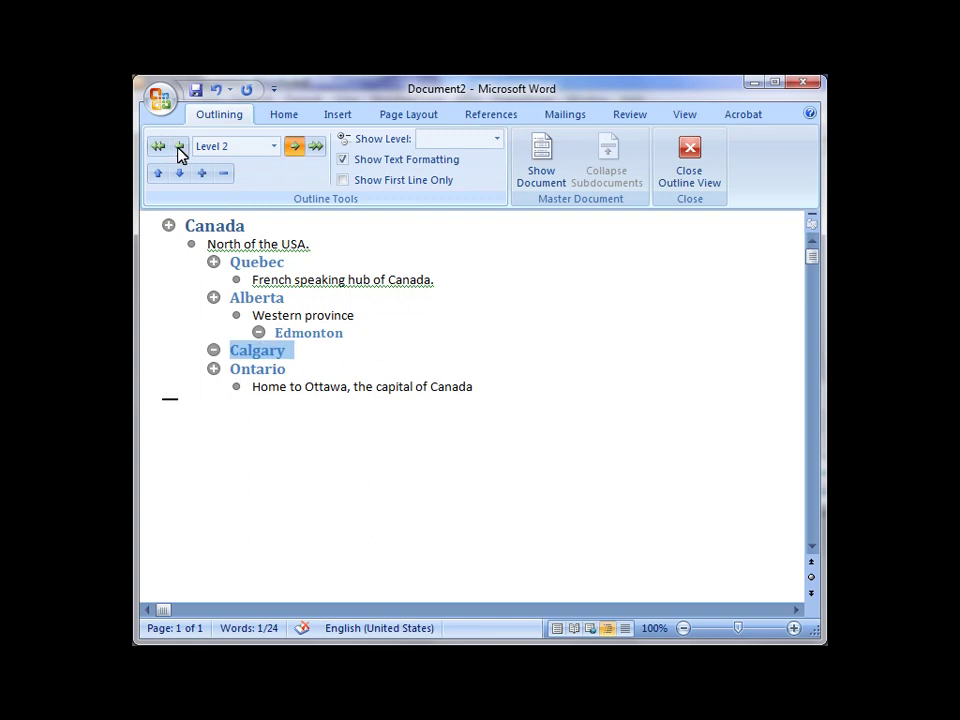
left_click(292, 149)
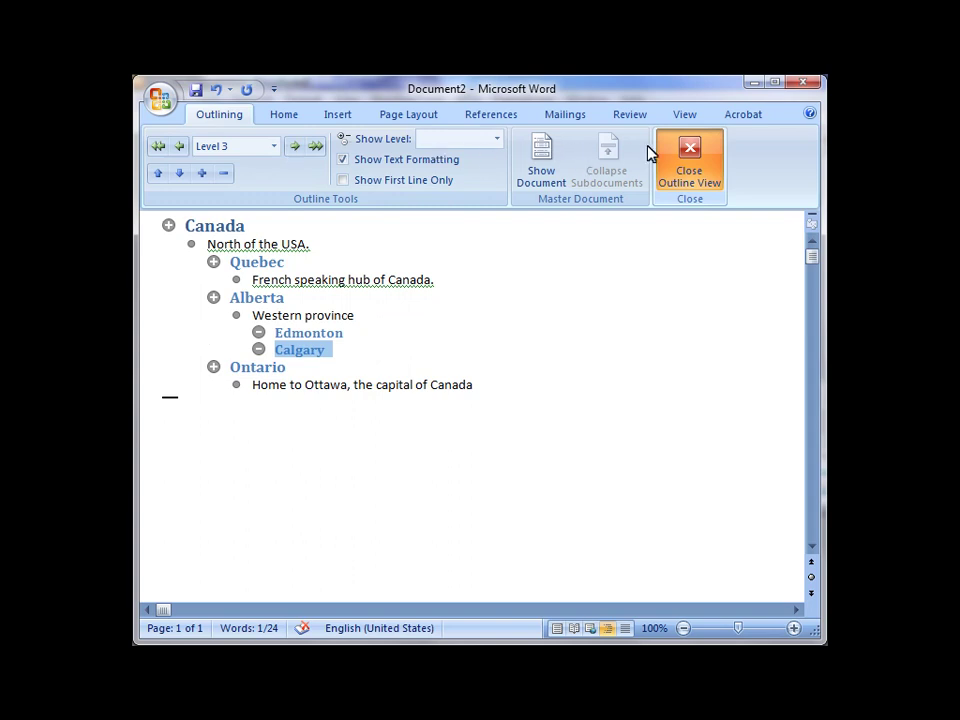
Leave Outline view and add the body text "Capital of Alberta" below Edmonton and "Home to the Stampede" below Calgary.
left_click(688, 152)
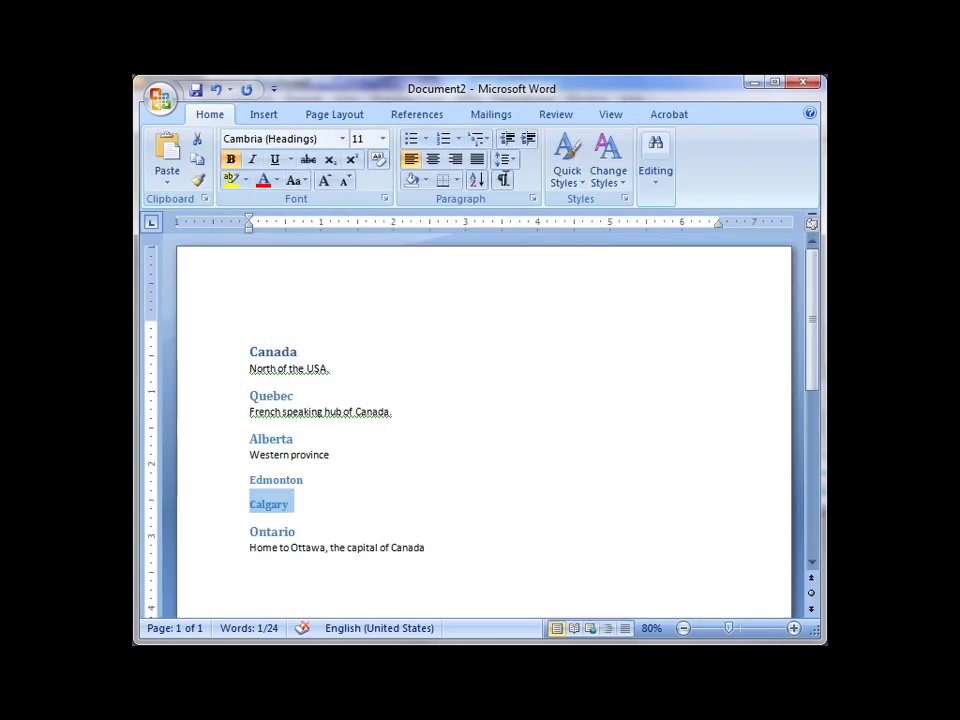
left_click(339, 491)
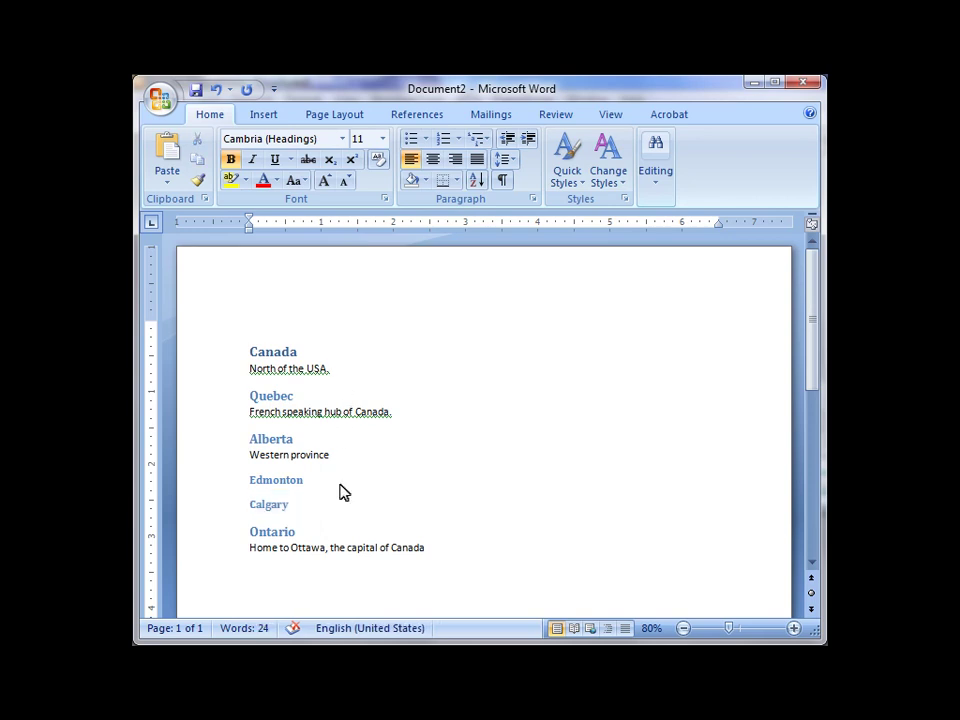
key("Return")
type("Capital of Alberta")
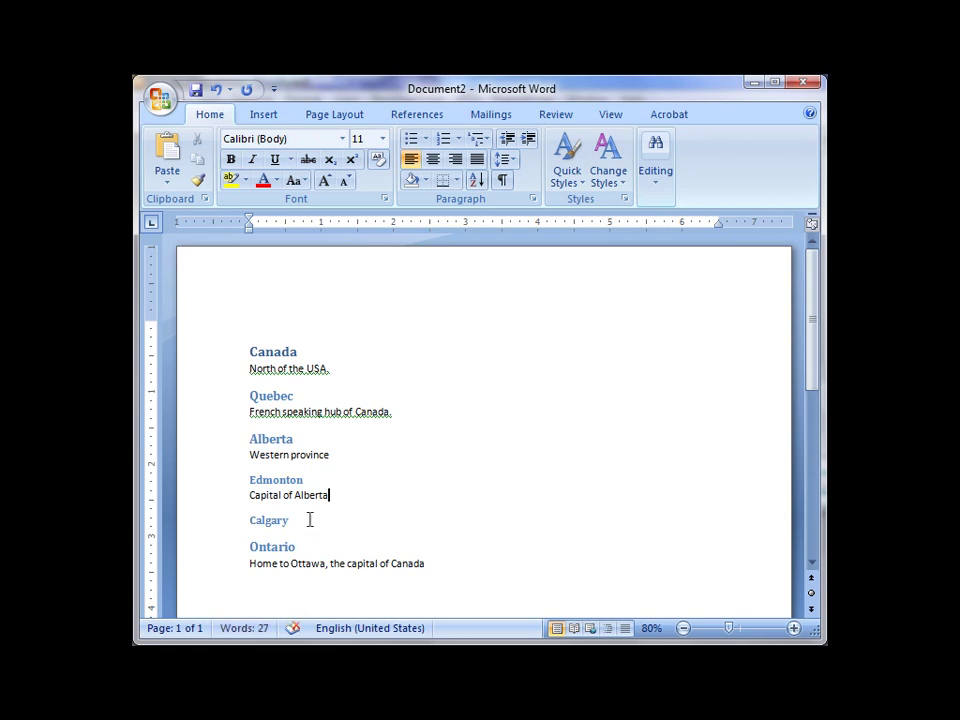
left_click(310, 519)
key("Return")
type("Home to the Stampede")
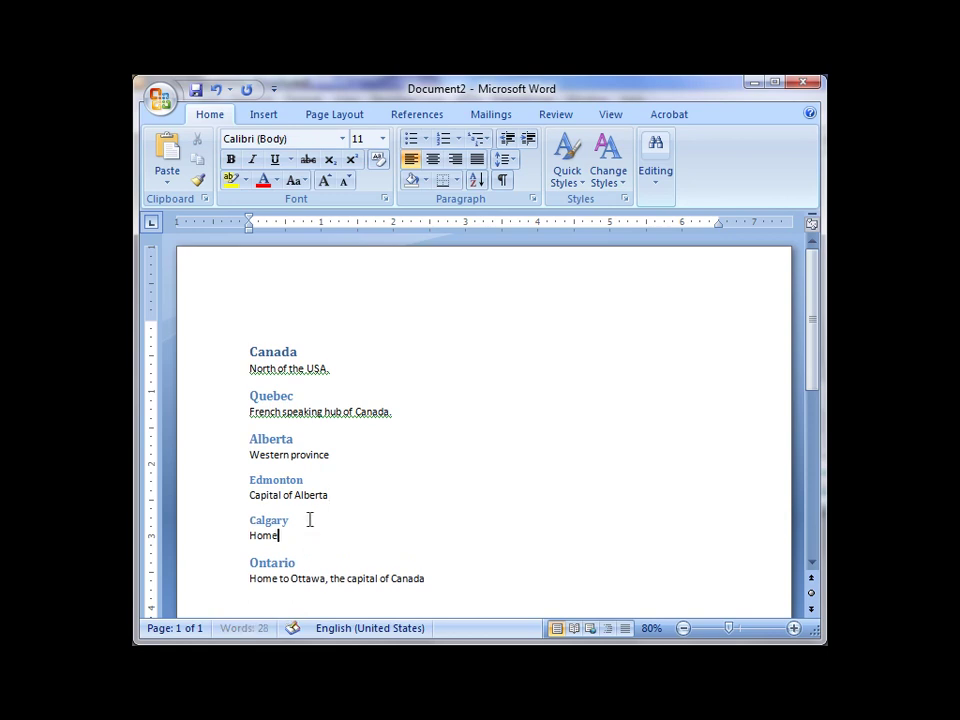
Insert a table of contents in the Automatic Table 1 format before the Canada heading.
left_click(248, 352)
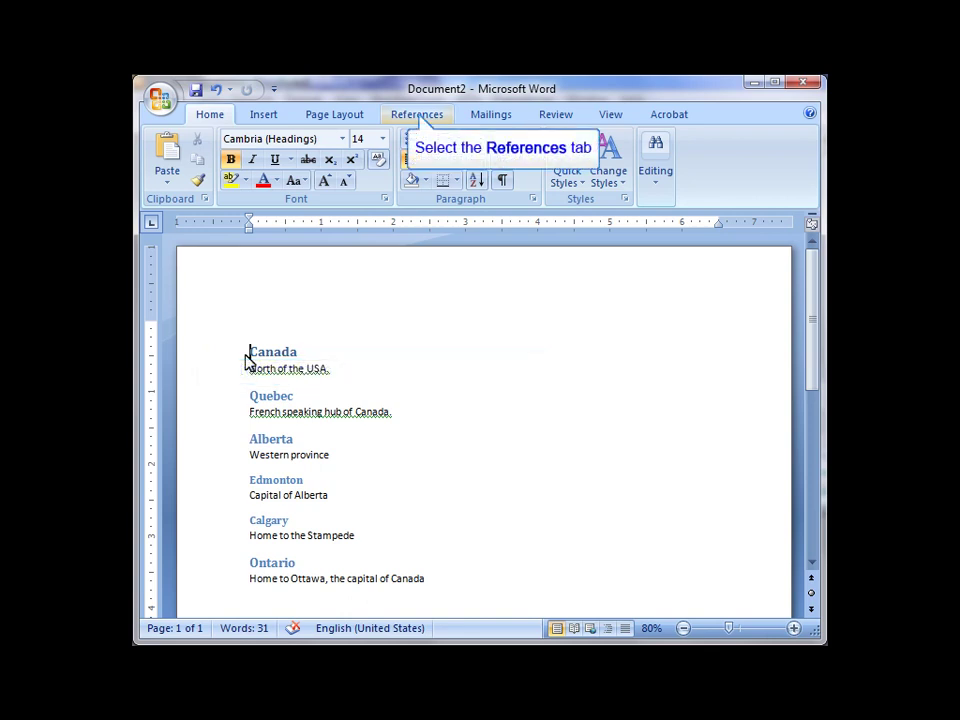
left_click(418, 116)
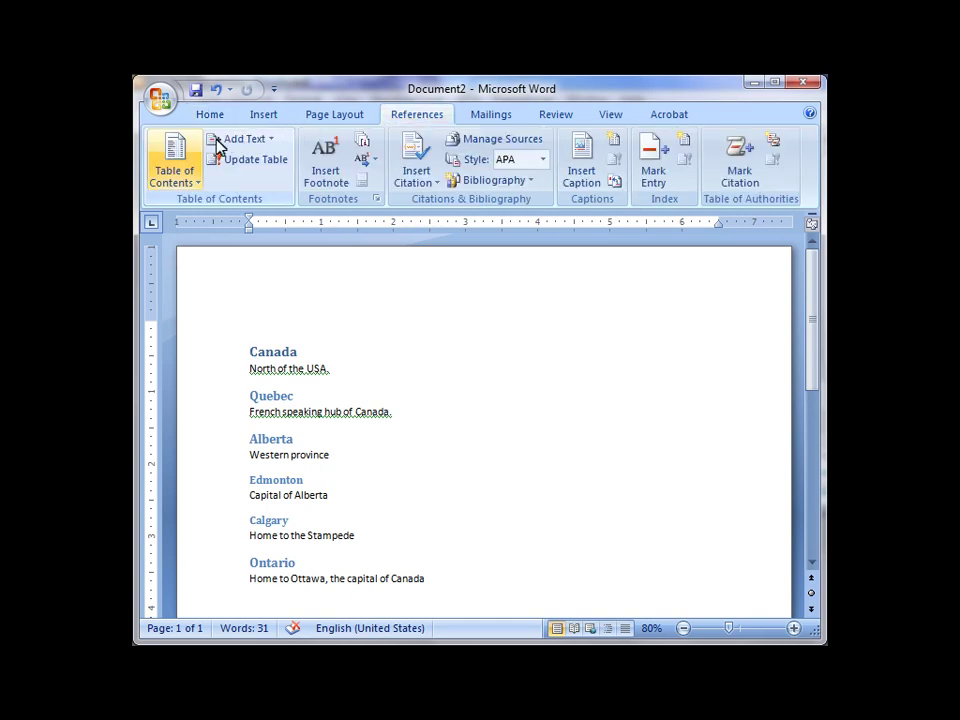
left_click(184, 180)
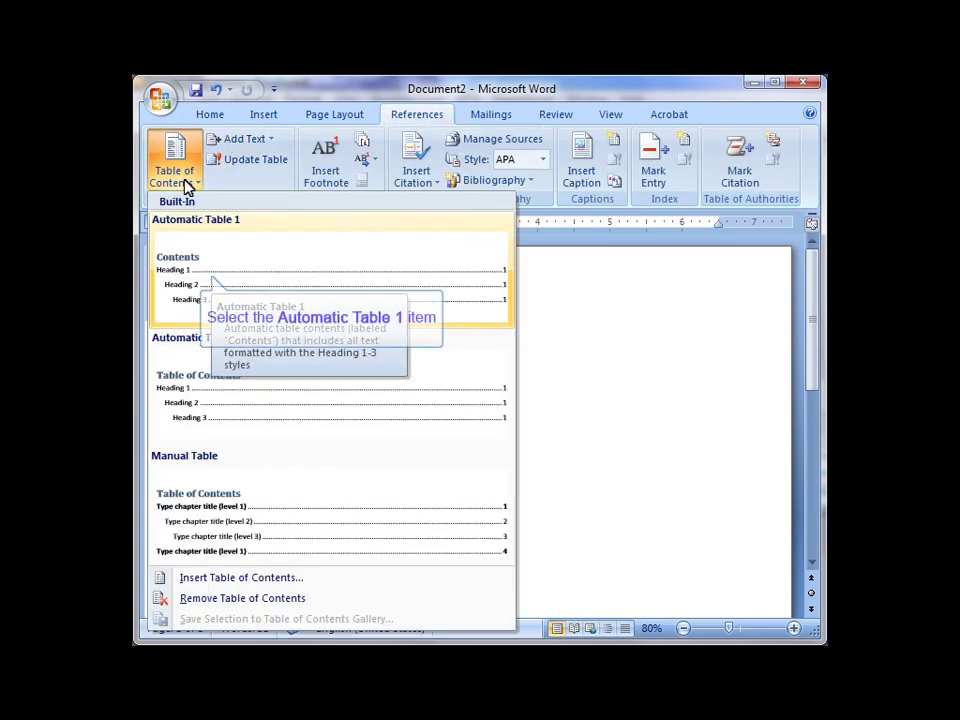
left_click(212, 280)
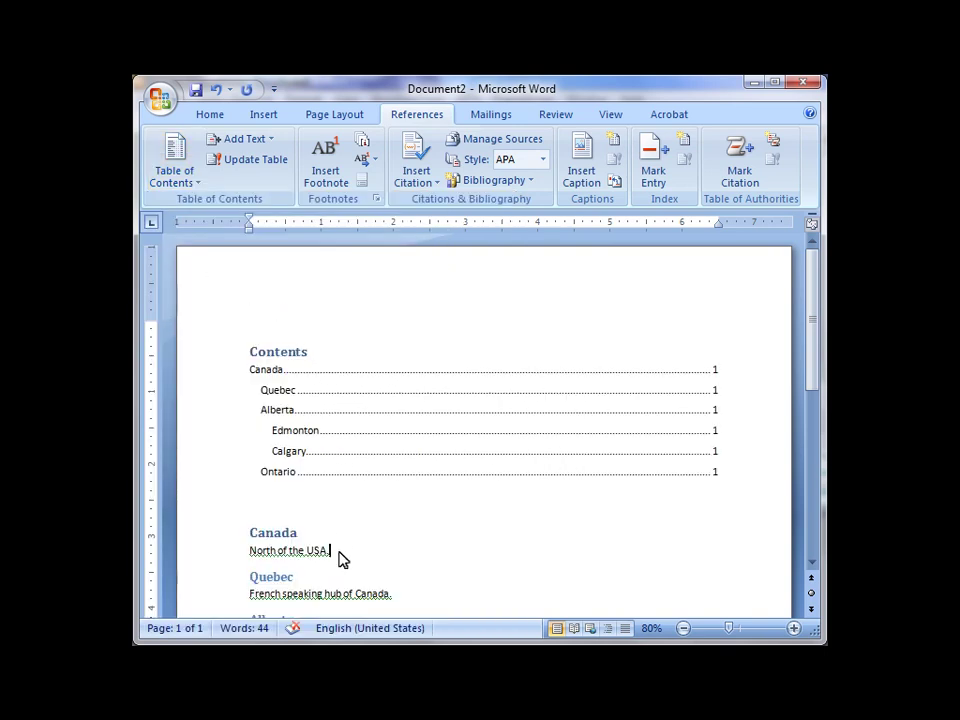
Add "New Brunswick" as body text below "North of the USA." and update the entire table of contents.
key("Return")
type("New Brunswick")
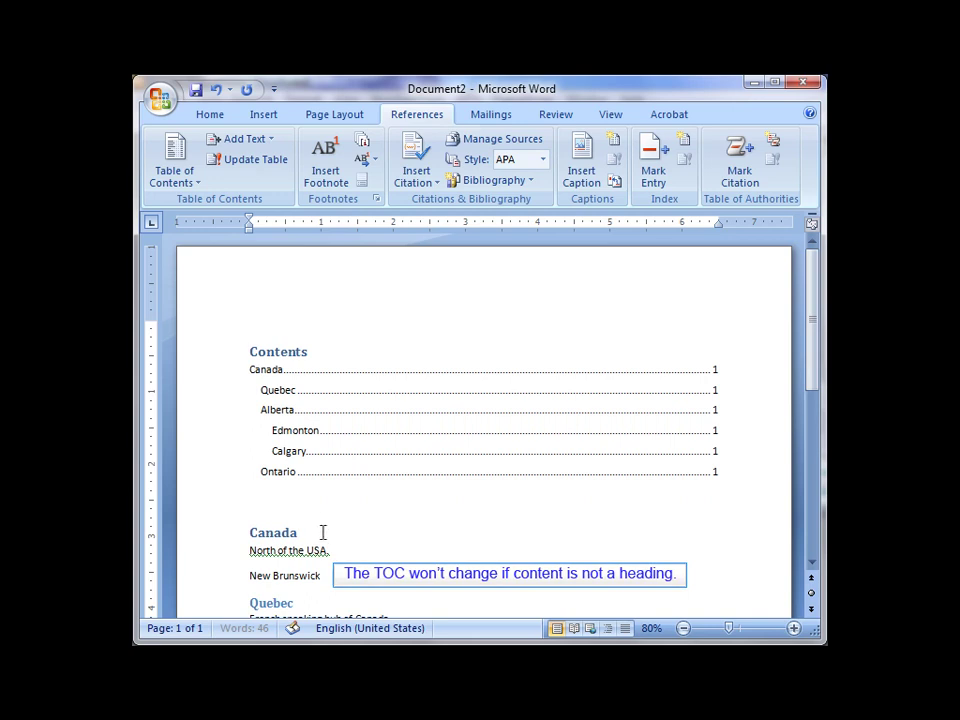
left_click(312, 431)
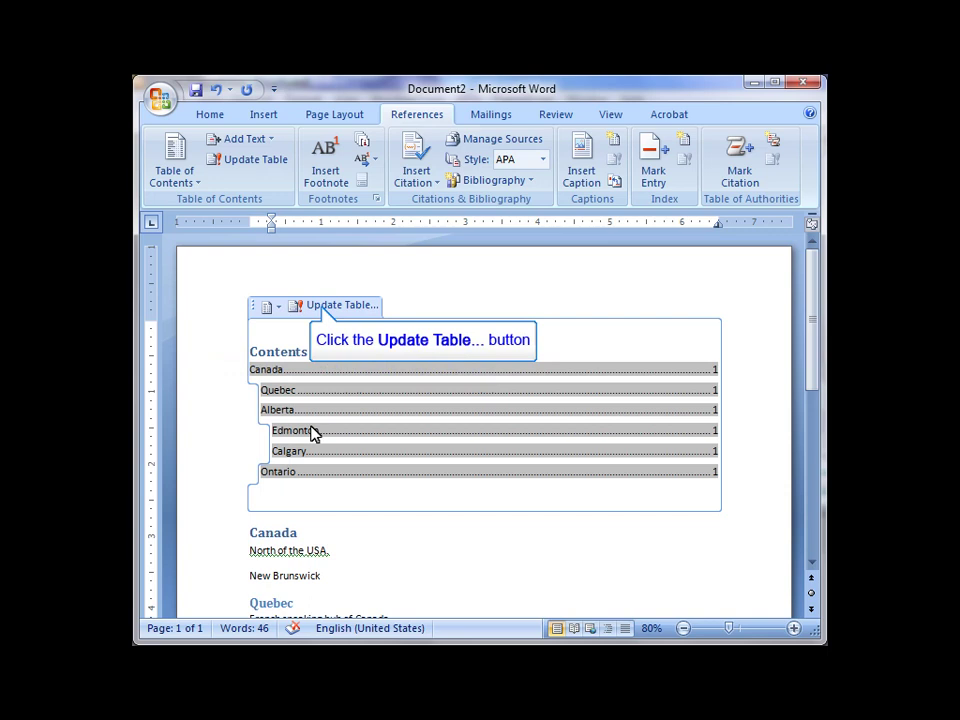
left_click(322, 308)
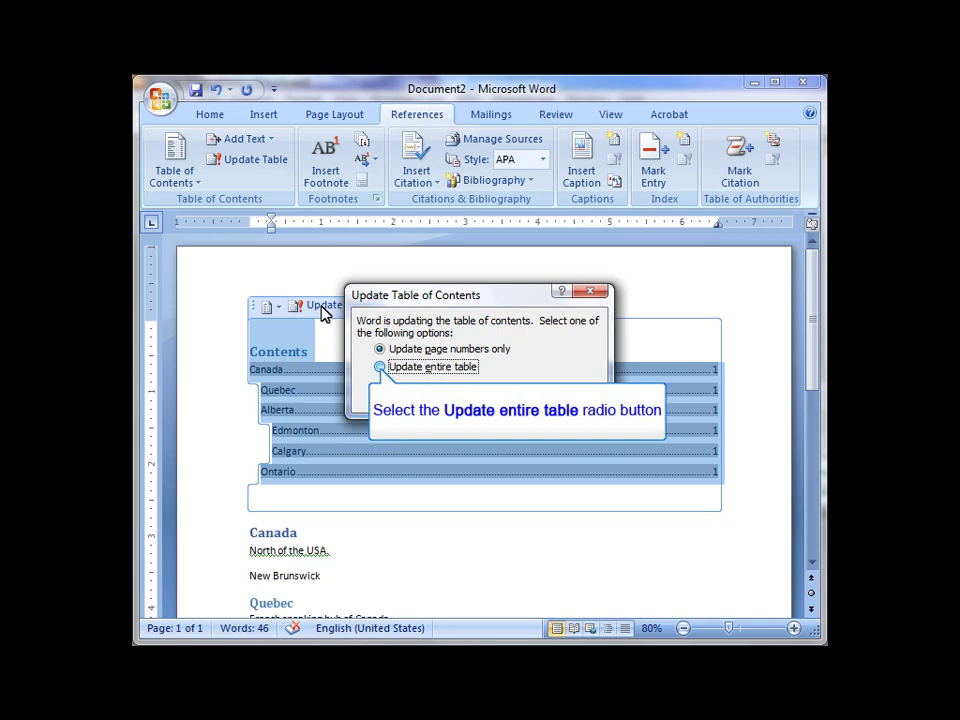
left_click(380, 367)
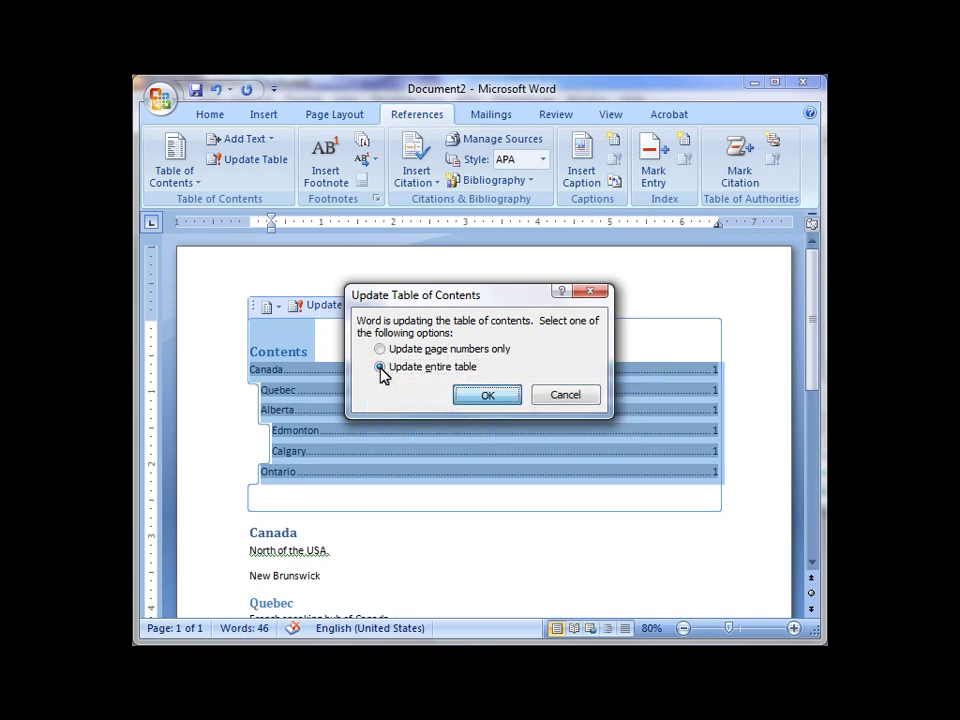
left_click(483, 396)
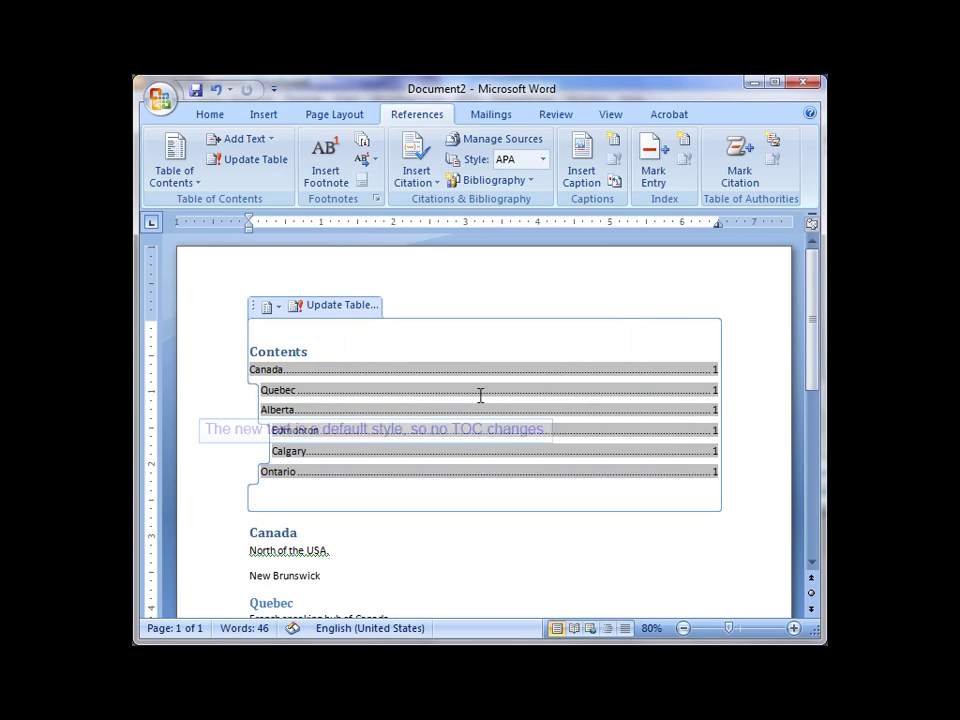
Refresh the table of contents with the Update Field command, choosing to update the entire table.
right_click(480, 396)
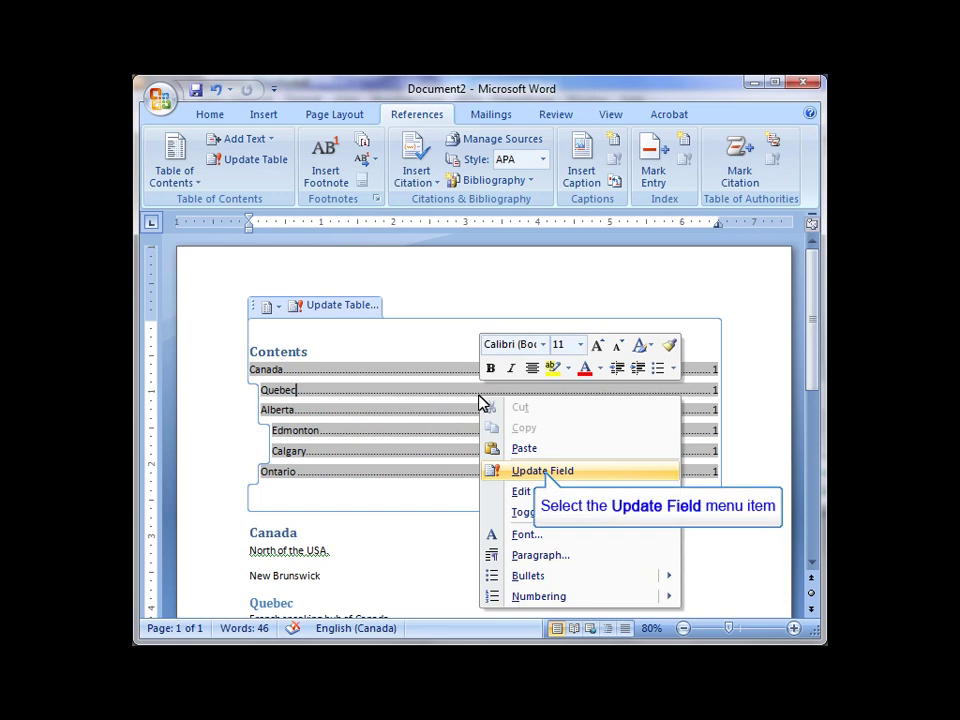
left_click(547, 474)
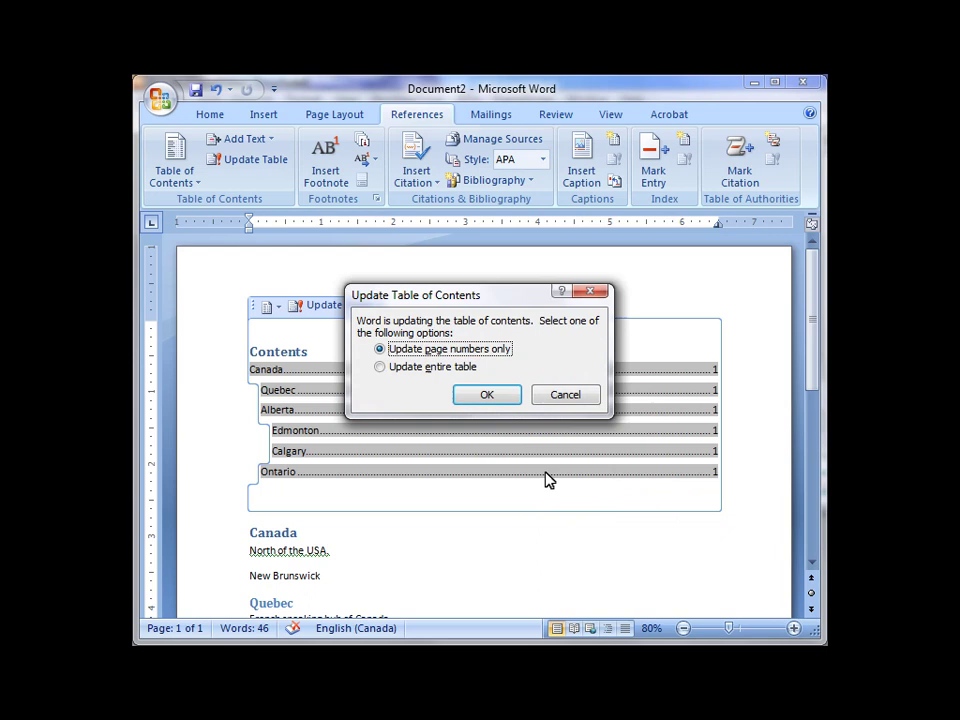
key("Down")
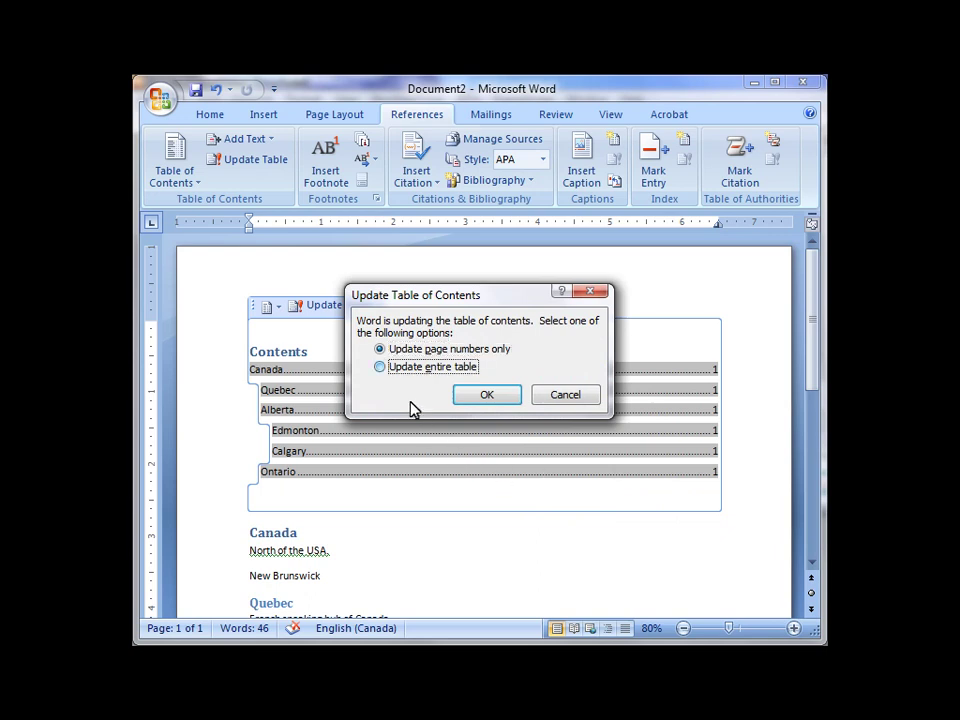
left_click(407, 370)
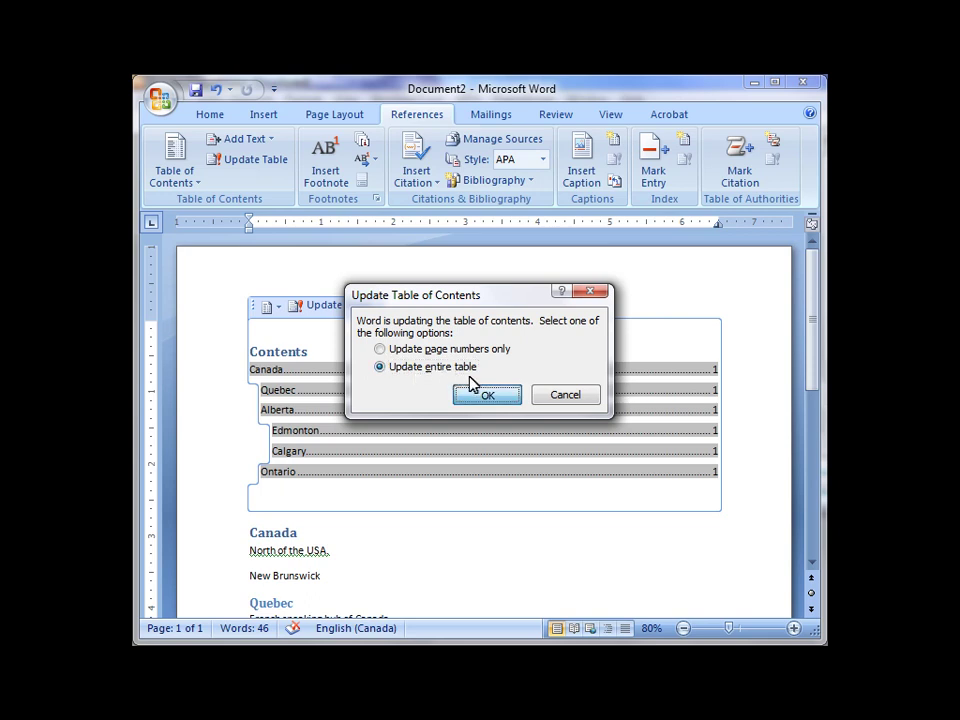
left_click(484, 396)
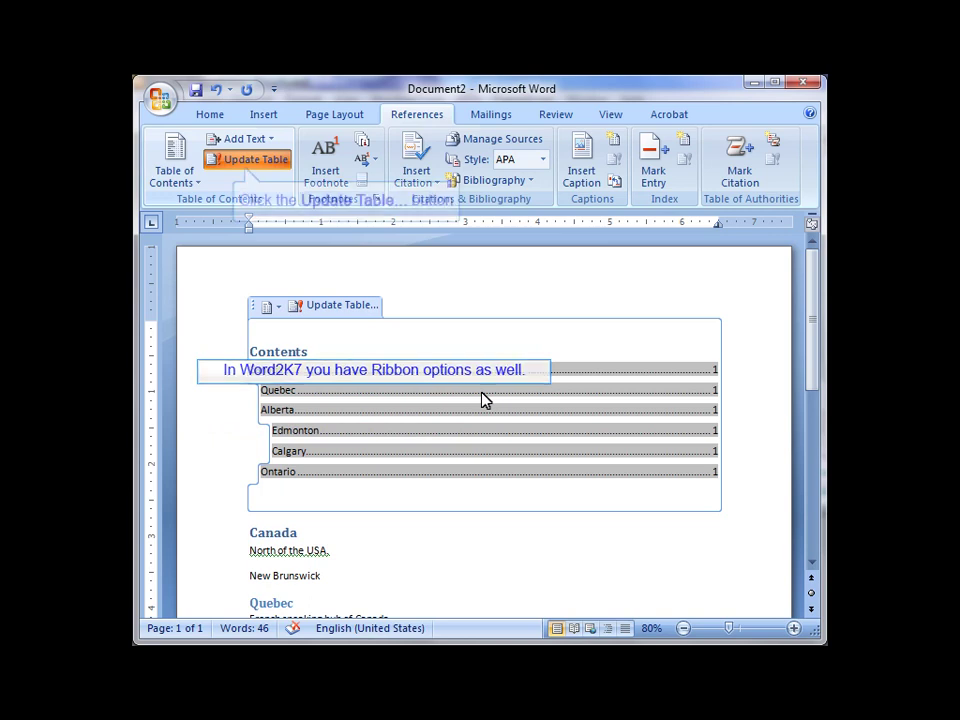
Rerun Update Table for the entire table of contents and place the cursor in its Quebec entry.
left_click(236, 164)
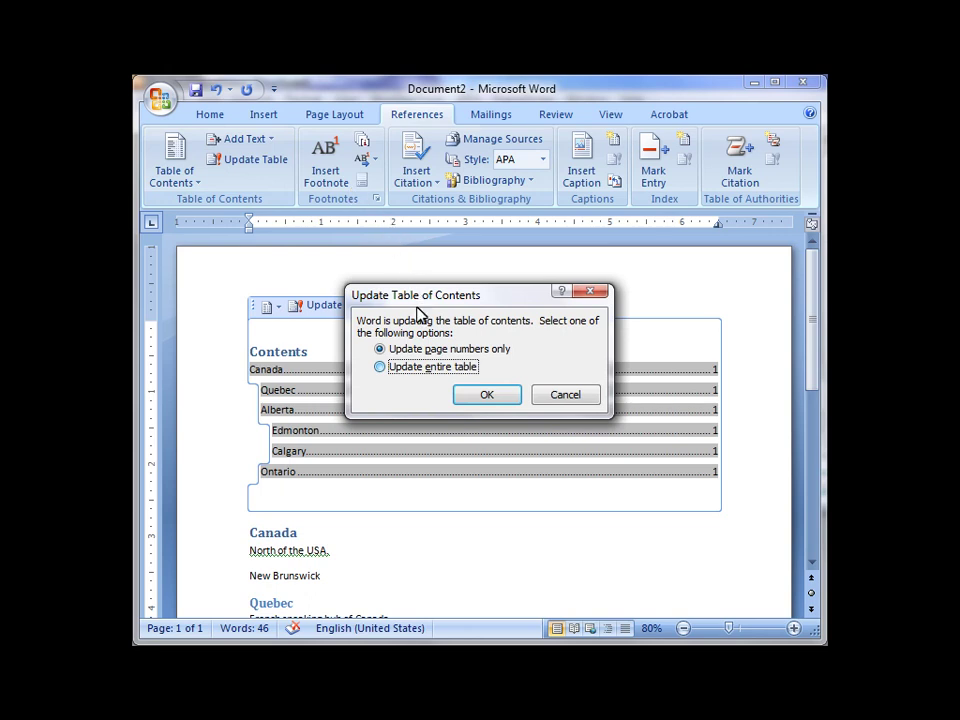
left_click(422, 368)
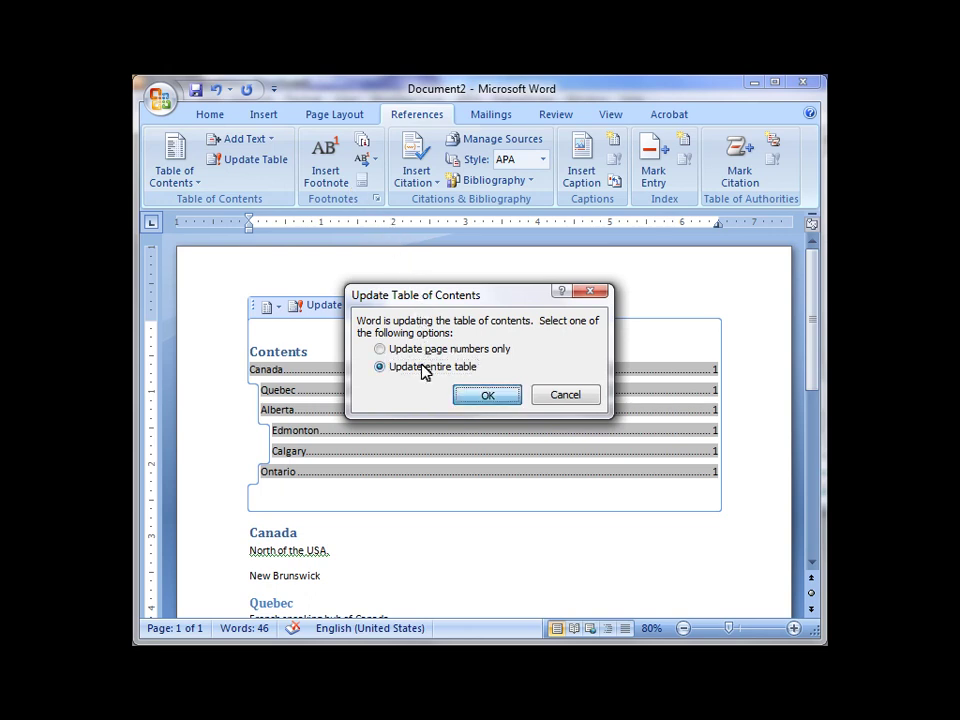
left_click(488, 396)
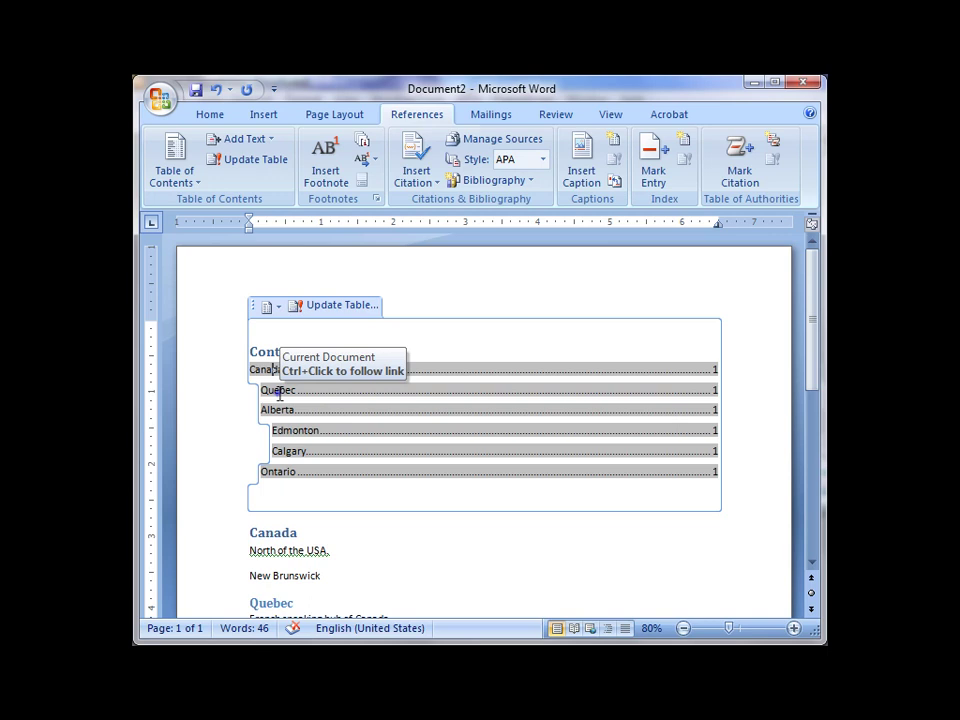
left_click(279, 395)
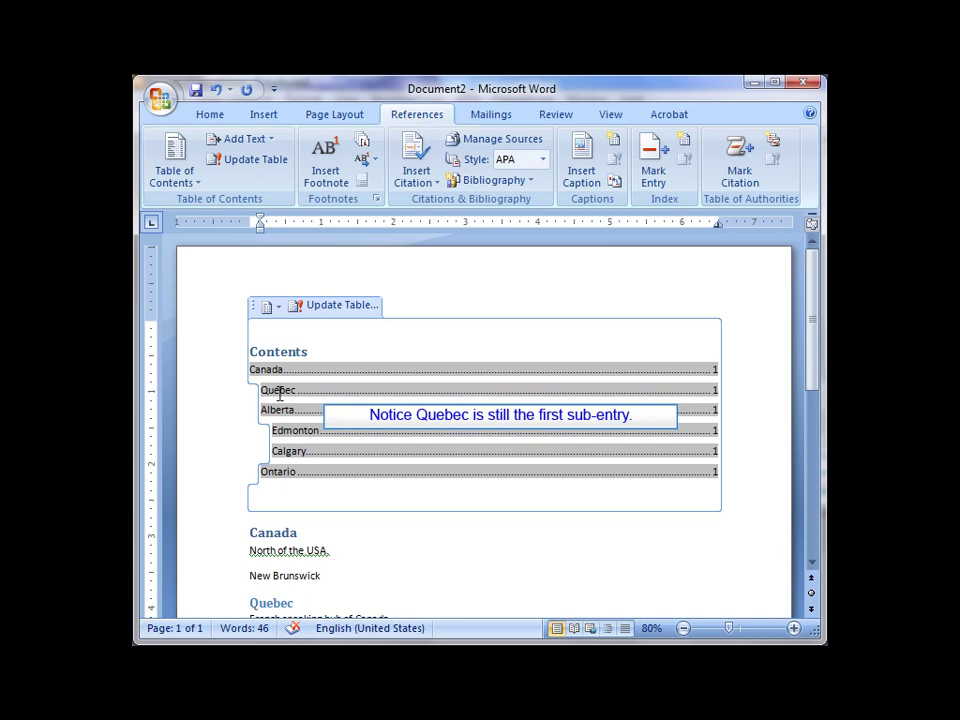
Apply the Heading 2 style to the "New Brunswick" line and update the entire table of contents.
left_click(261, 578)
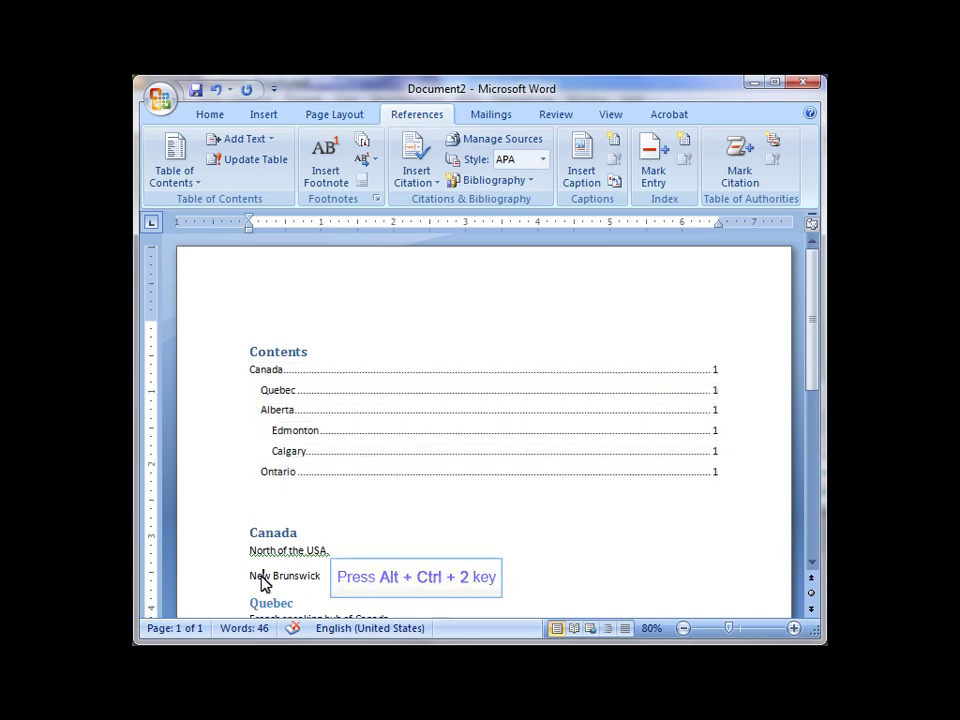
key("ctrl+alt+2")
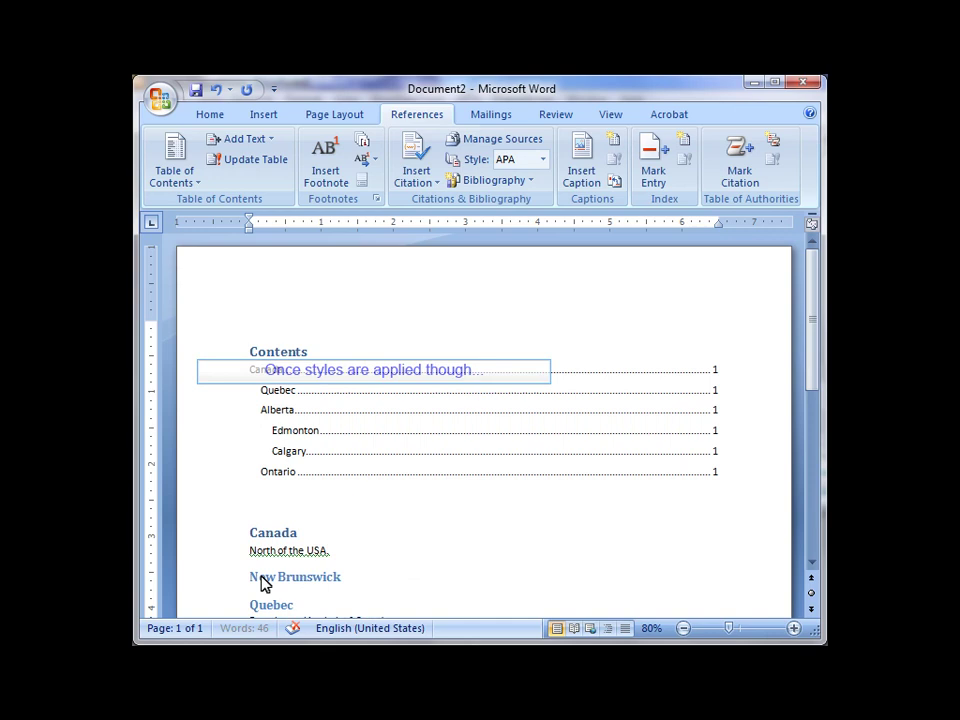
left_click(292, 392)
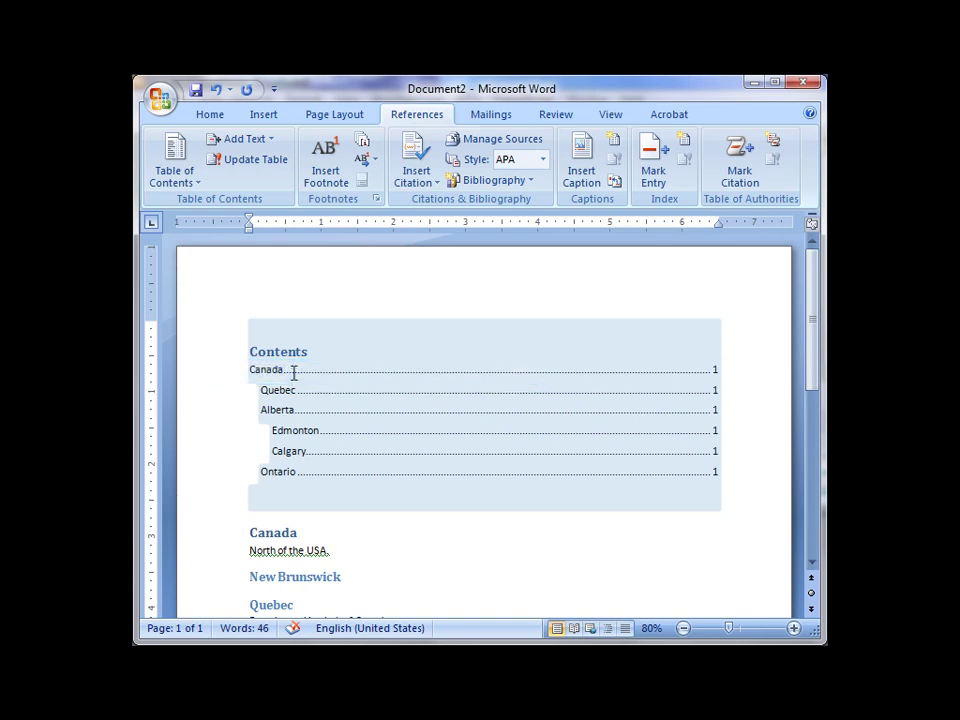
left_click(295, 371)
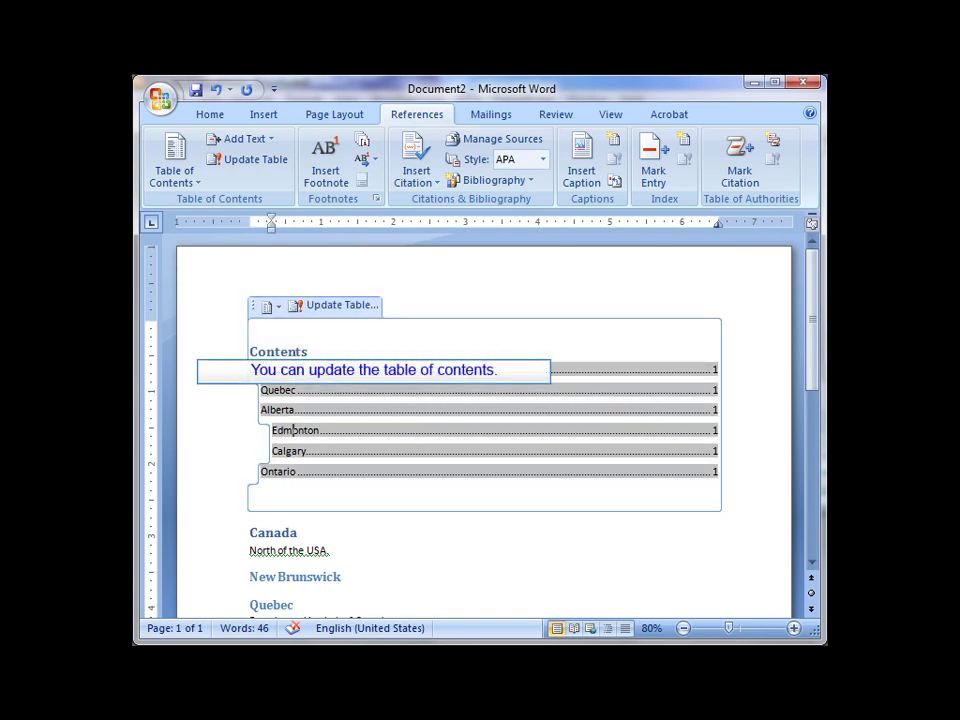
left_click(333, 306)
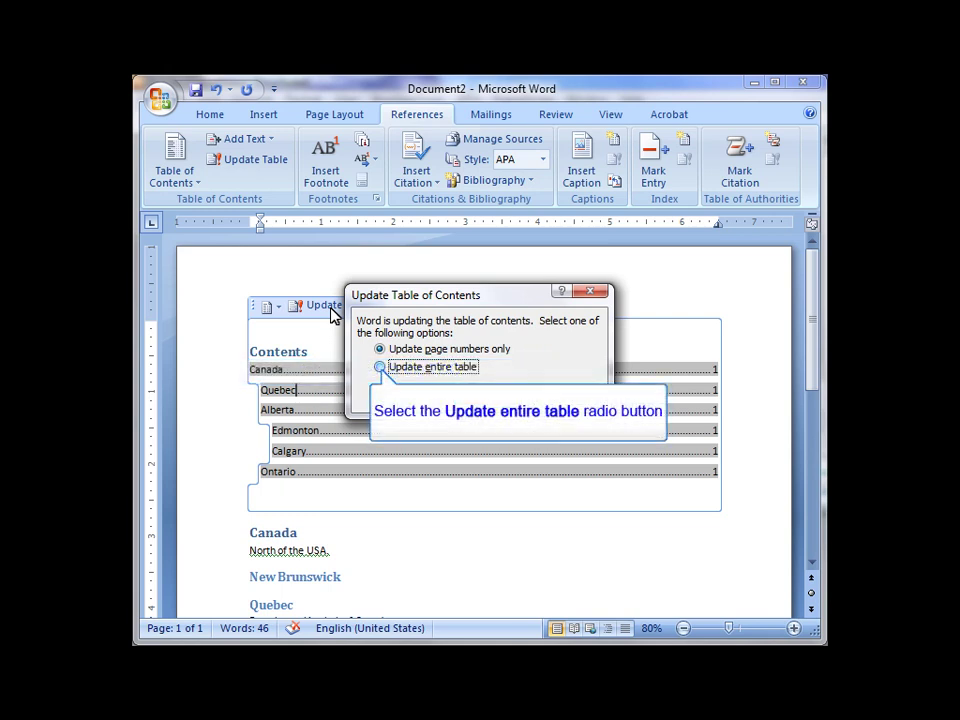
left_click(381, 369)
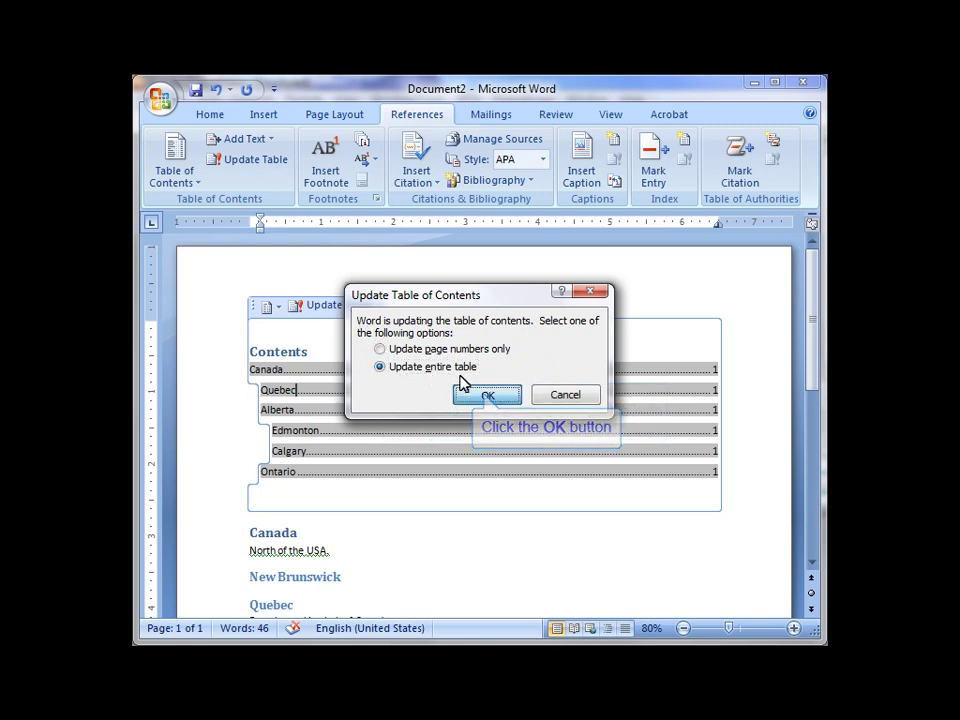
left_click(486, 397)
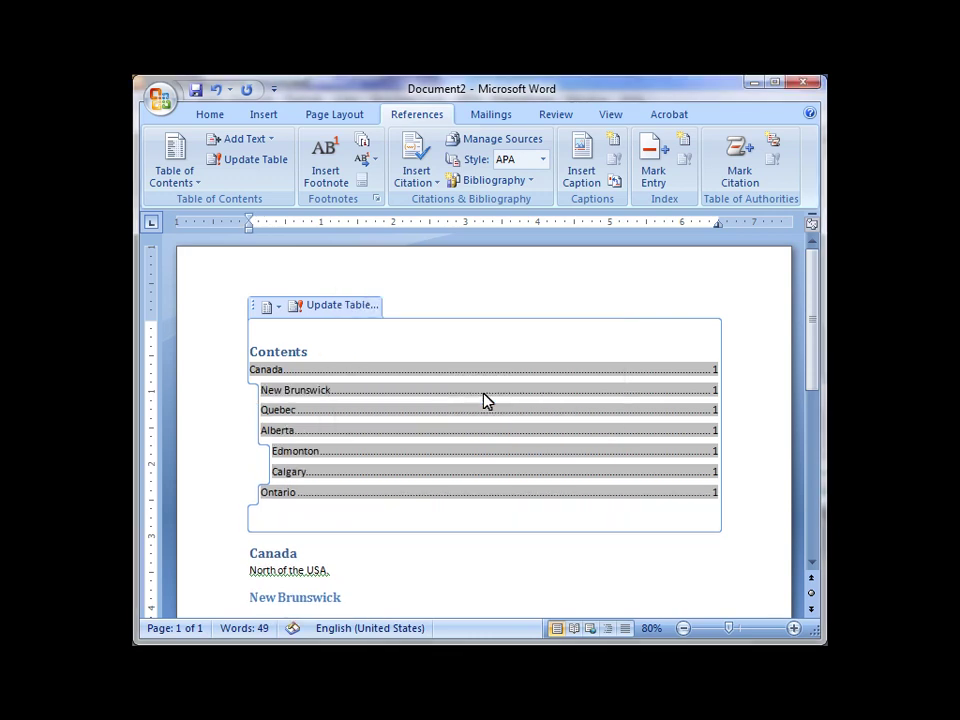